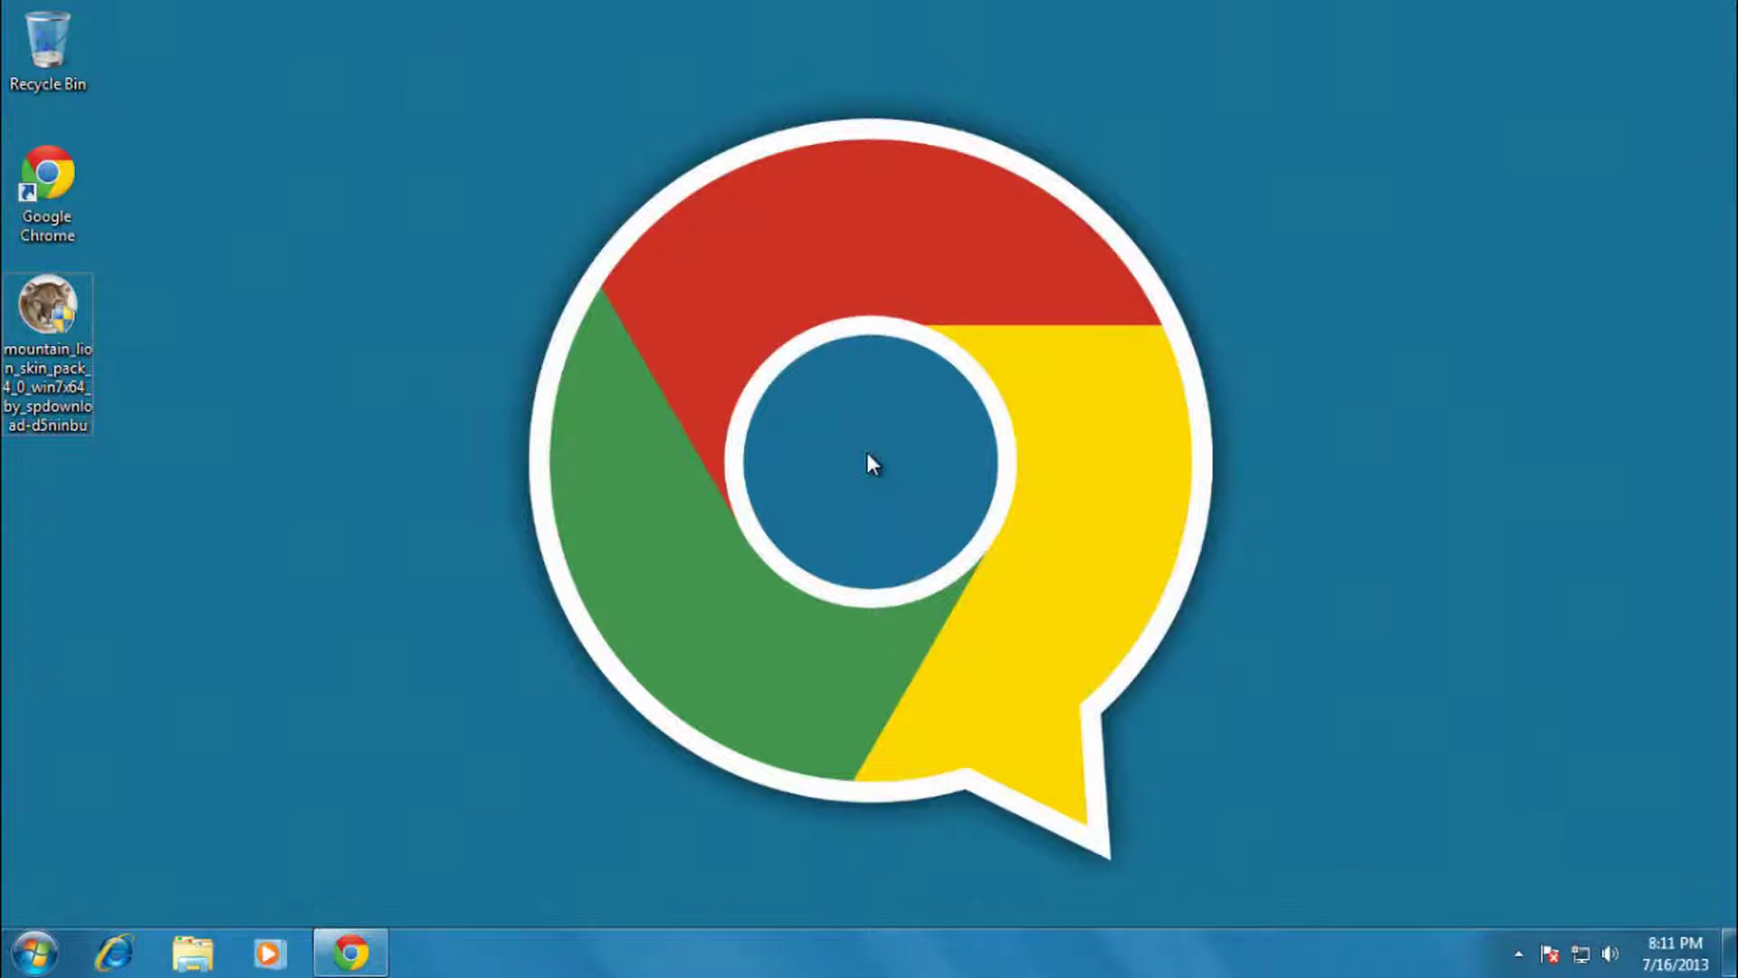
- Bring back the Mountain Lion skin pack page in Chrome and close the downloads bar
left_click(350, 953)
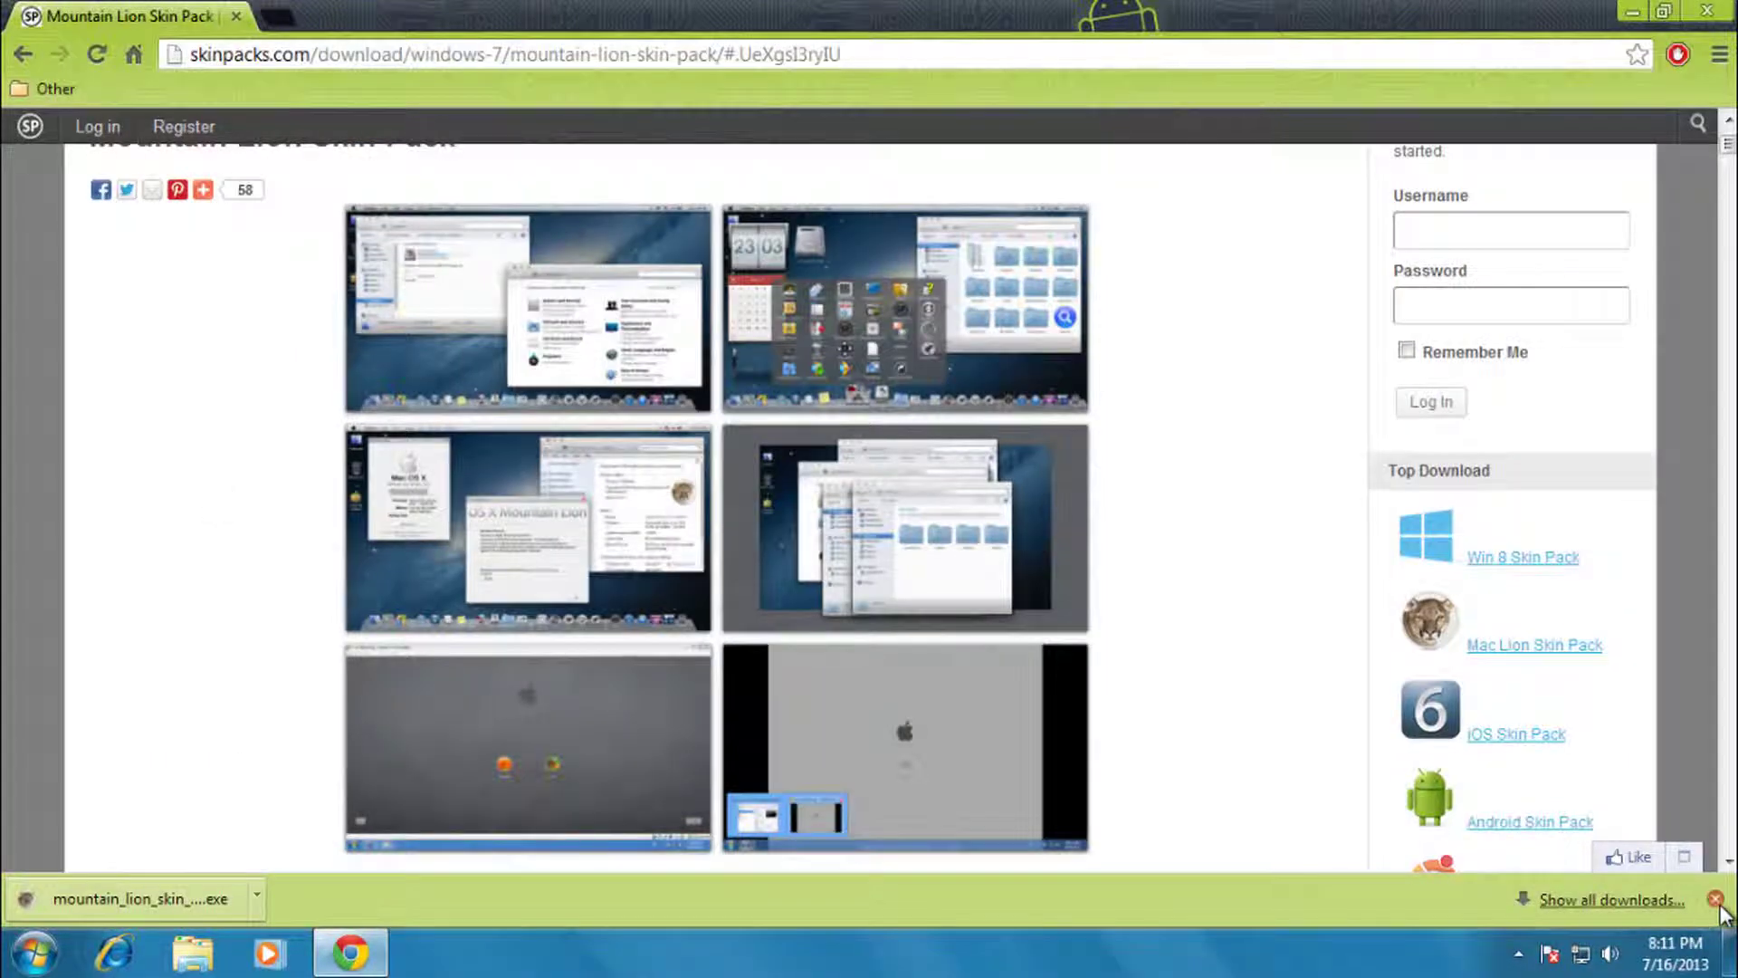
left_click(1715, 899)
middle_click(1254, 613)
scroll(1254, 613, "down", 4)
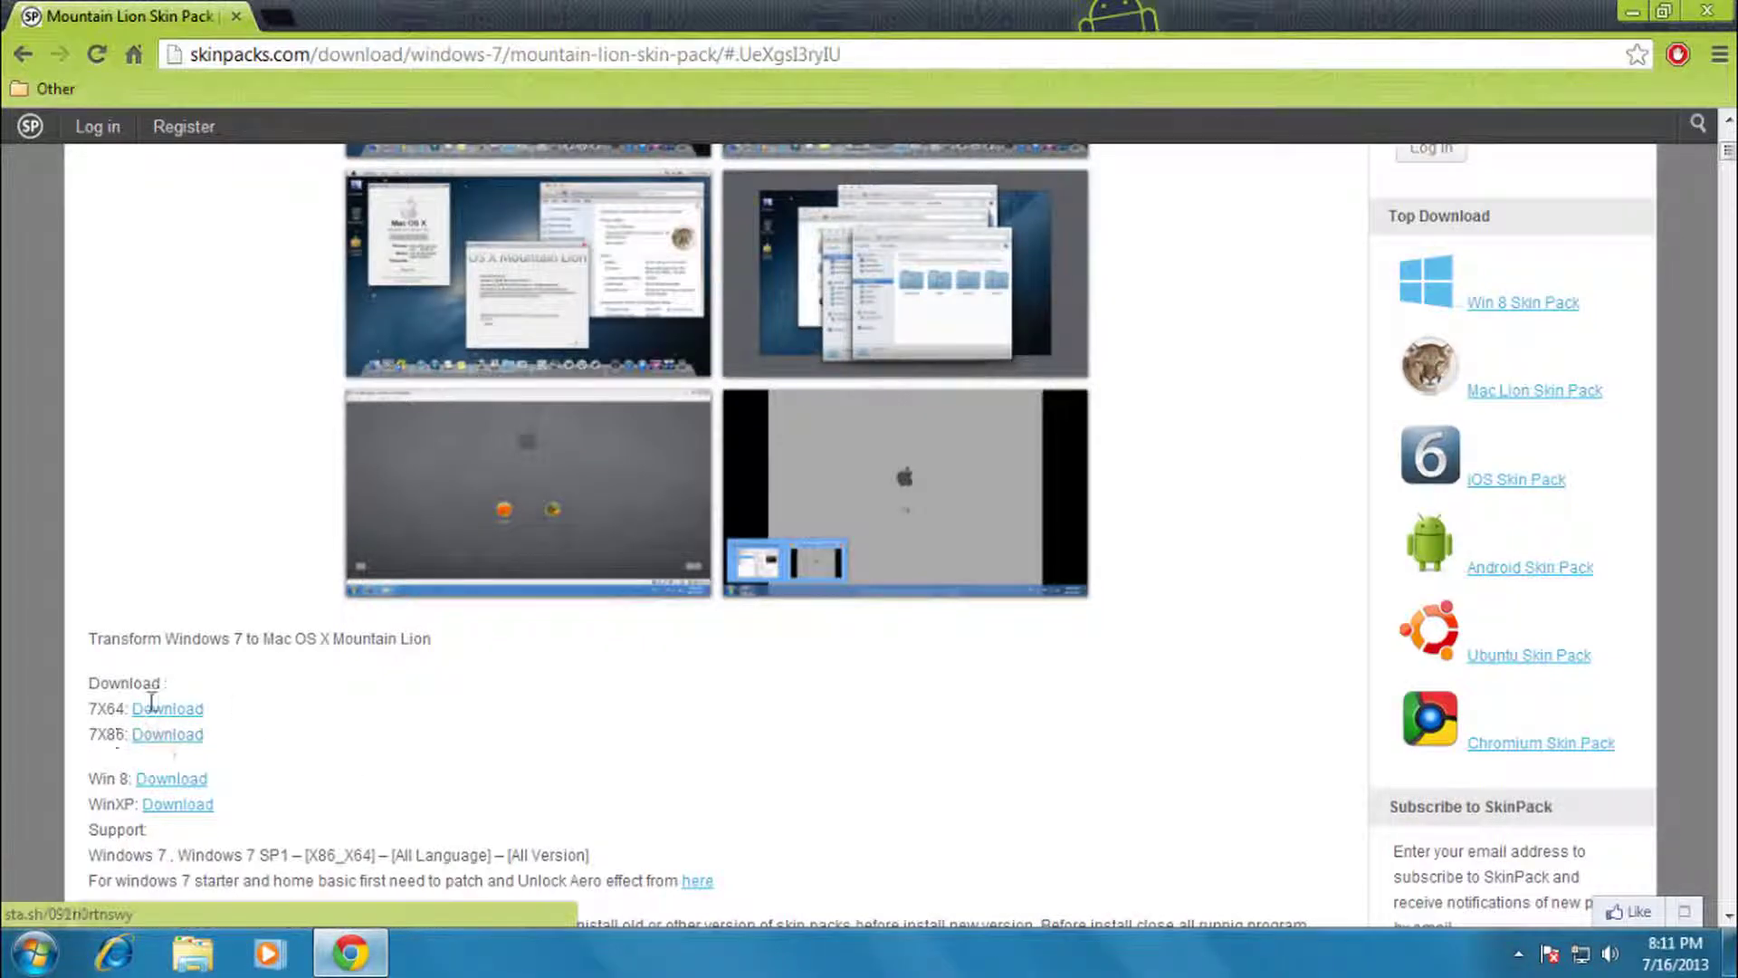
- Check in Computer Properties that the system is 64-bit Windows 7 Ultimate, then minimise Chrome
key("super")
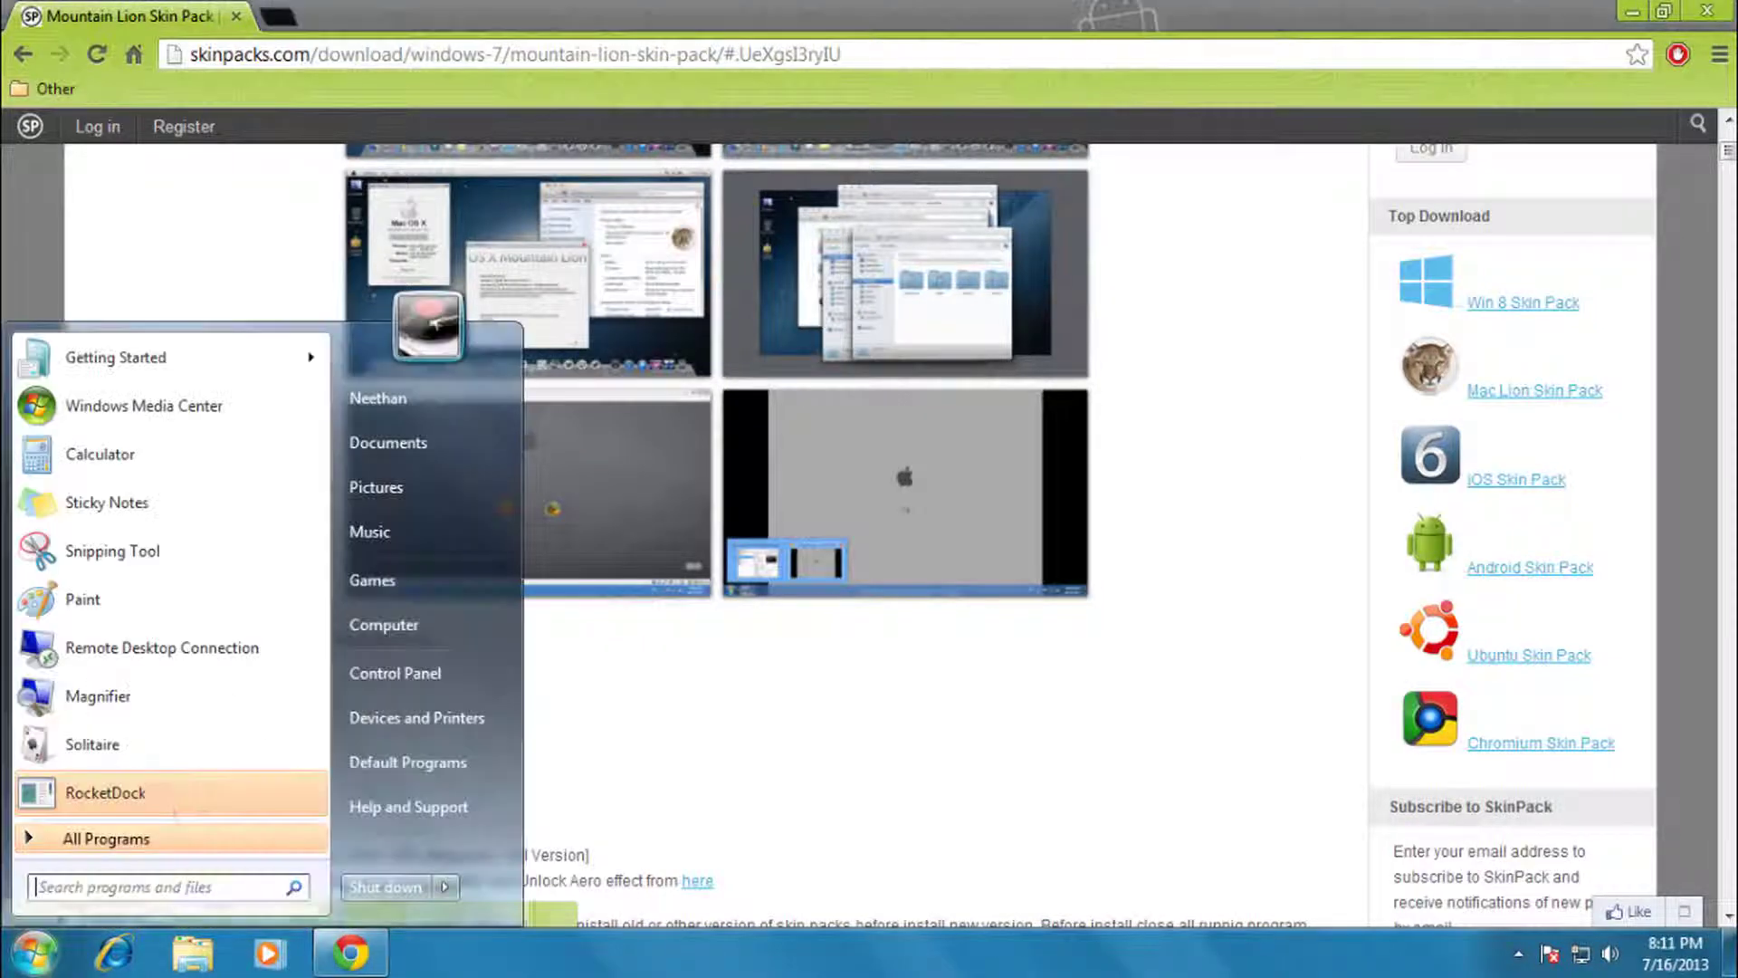
right_click(422, 625)
left_click(464, 847)
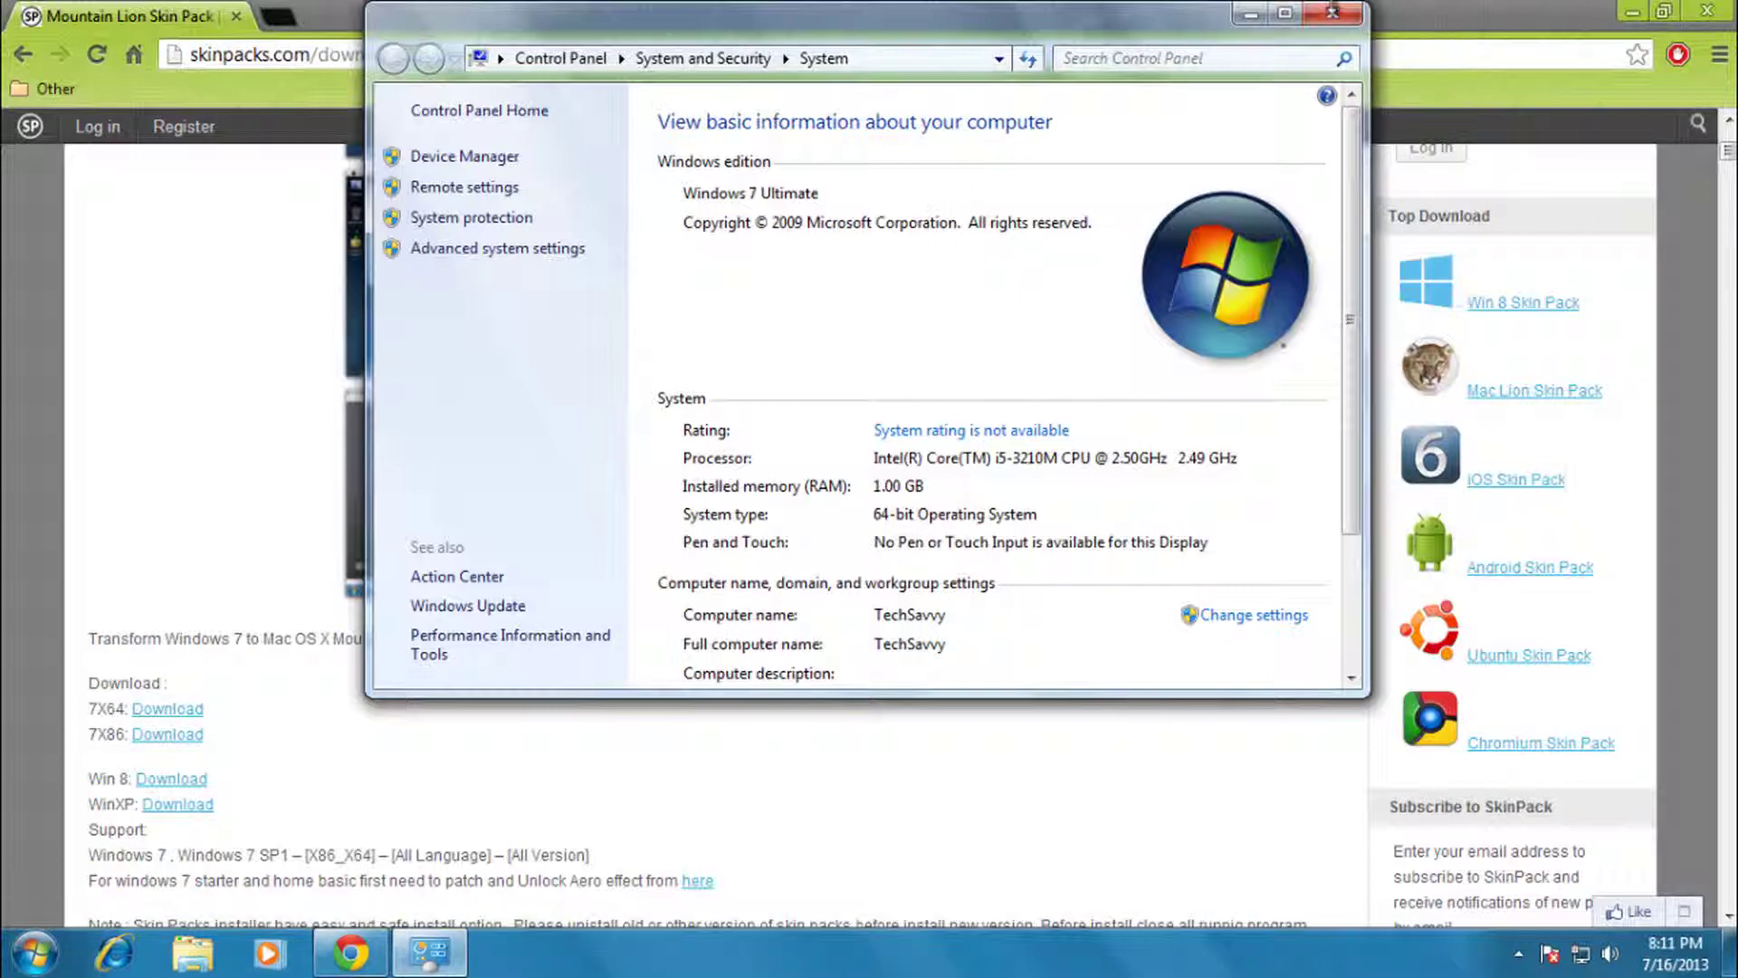
left_click(1335, 13)
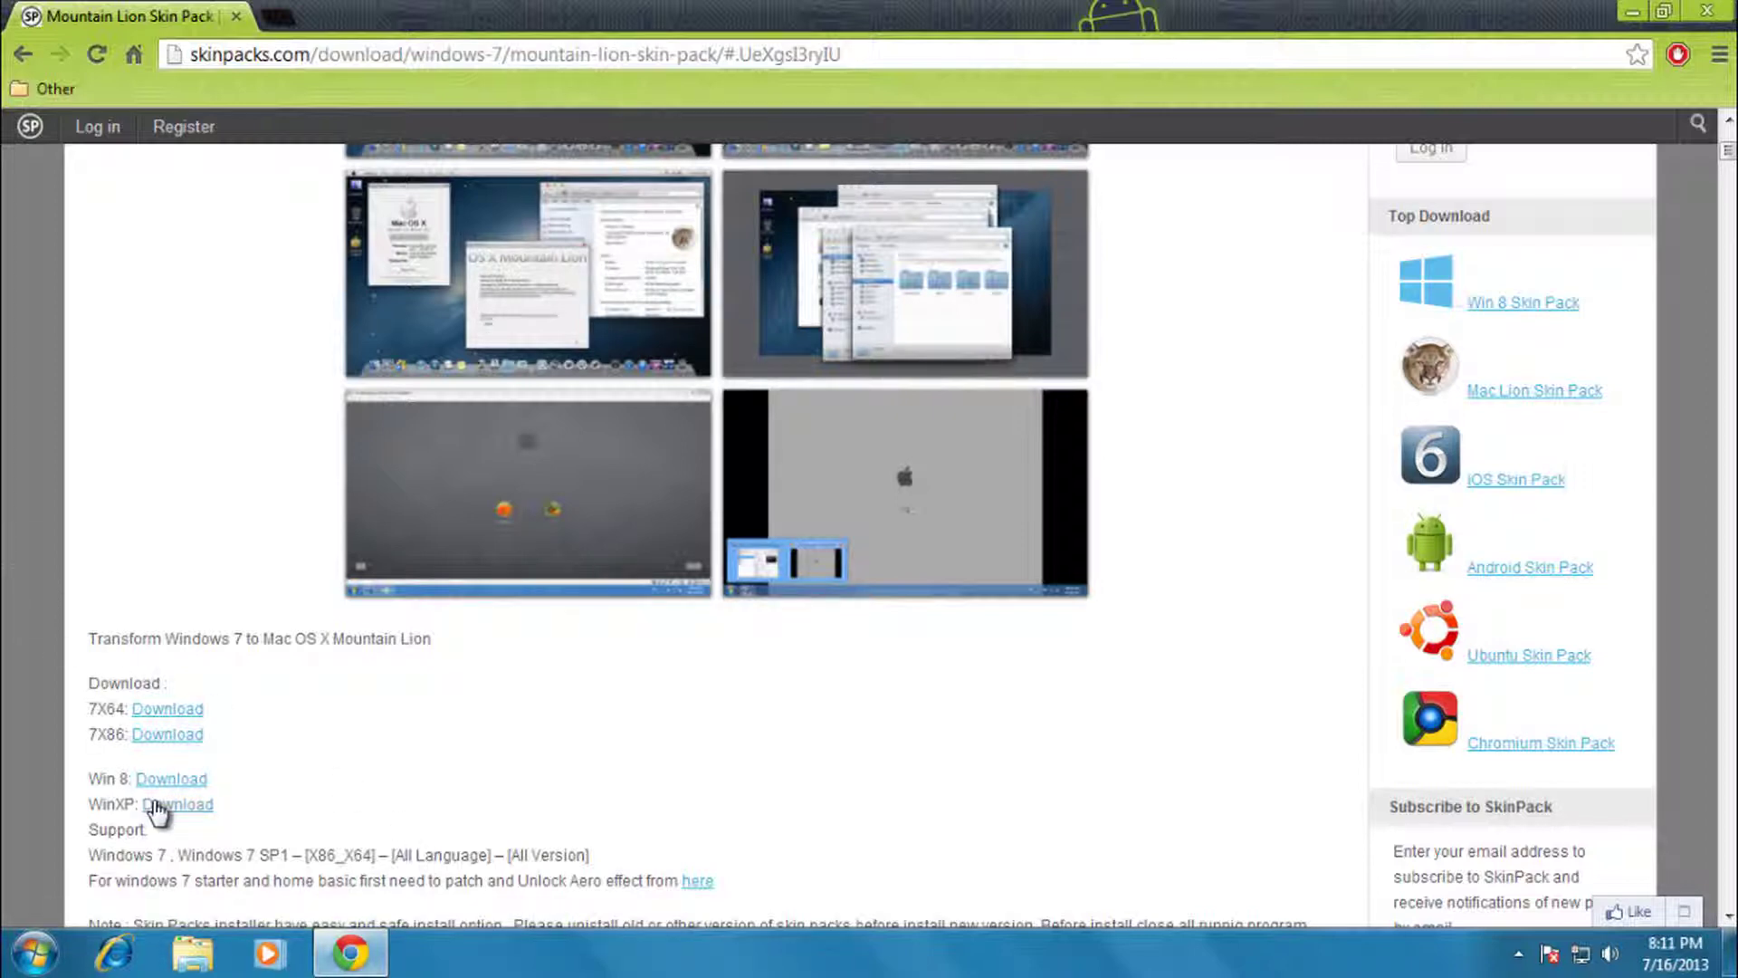
left_click(1626, 7)
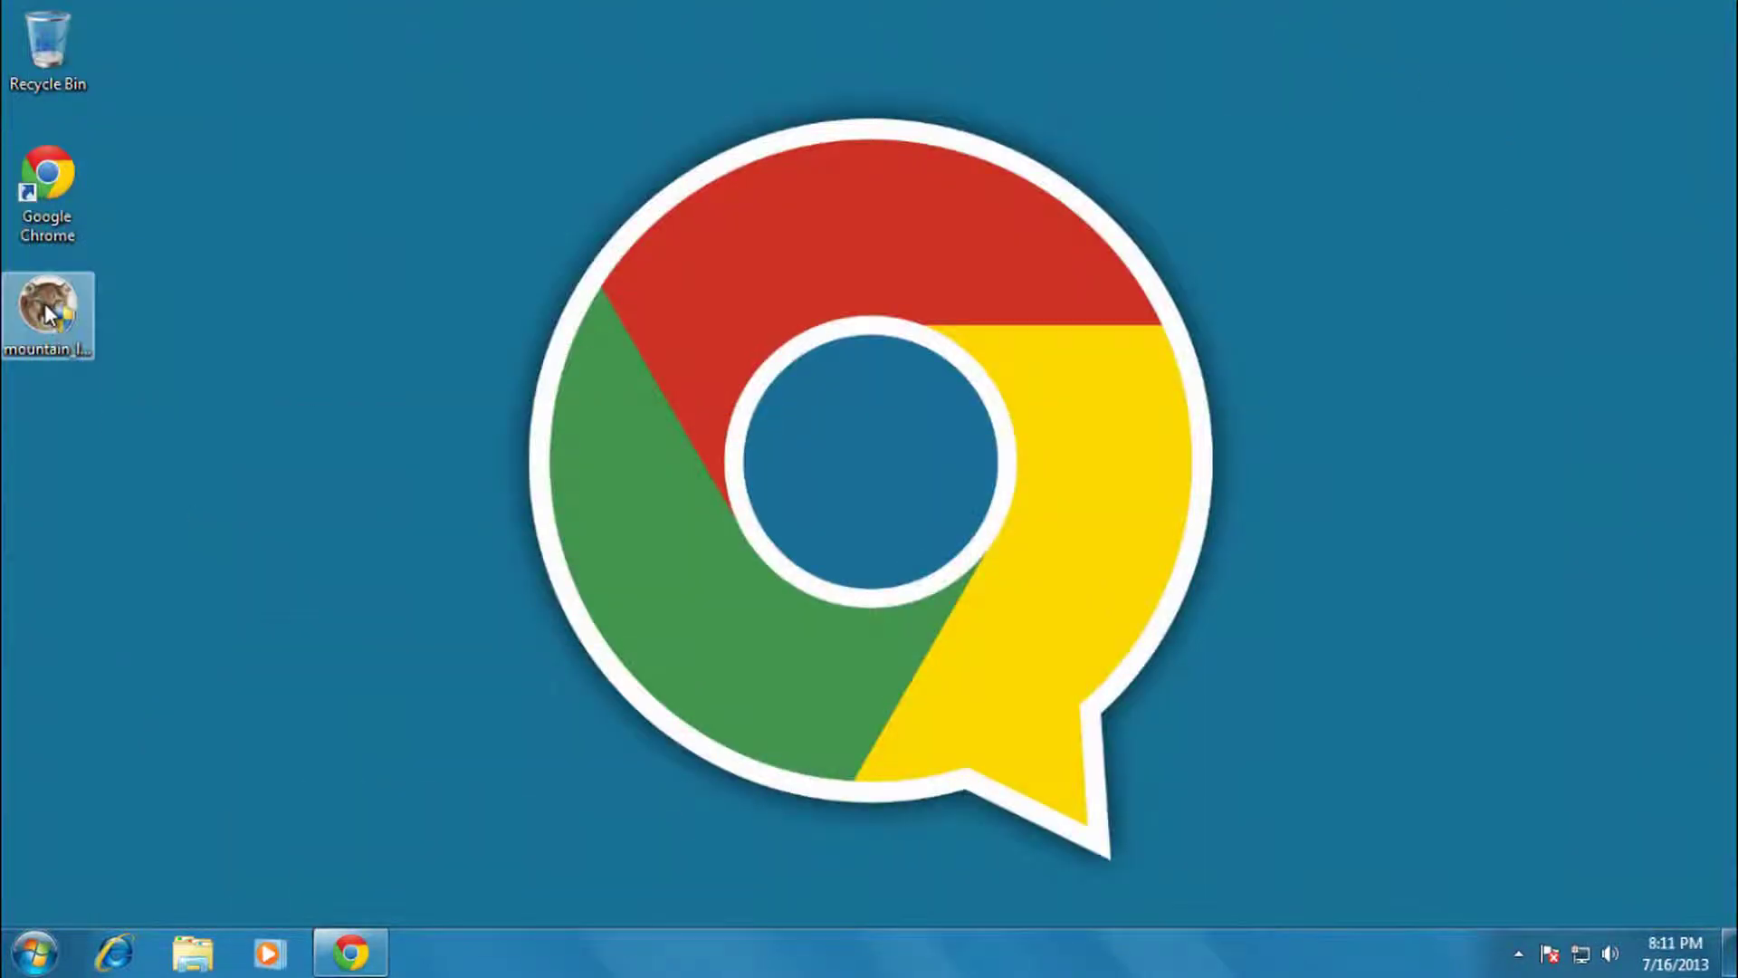
- Run the mountain_lion installer from the desktop, allow it in UAC, and move the setup window left
double_click(47, 308)
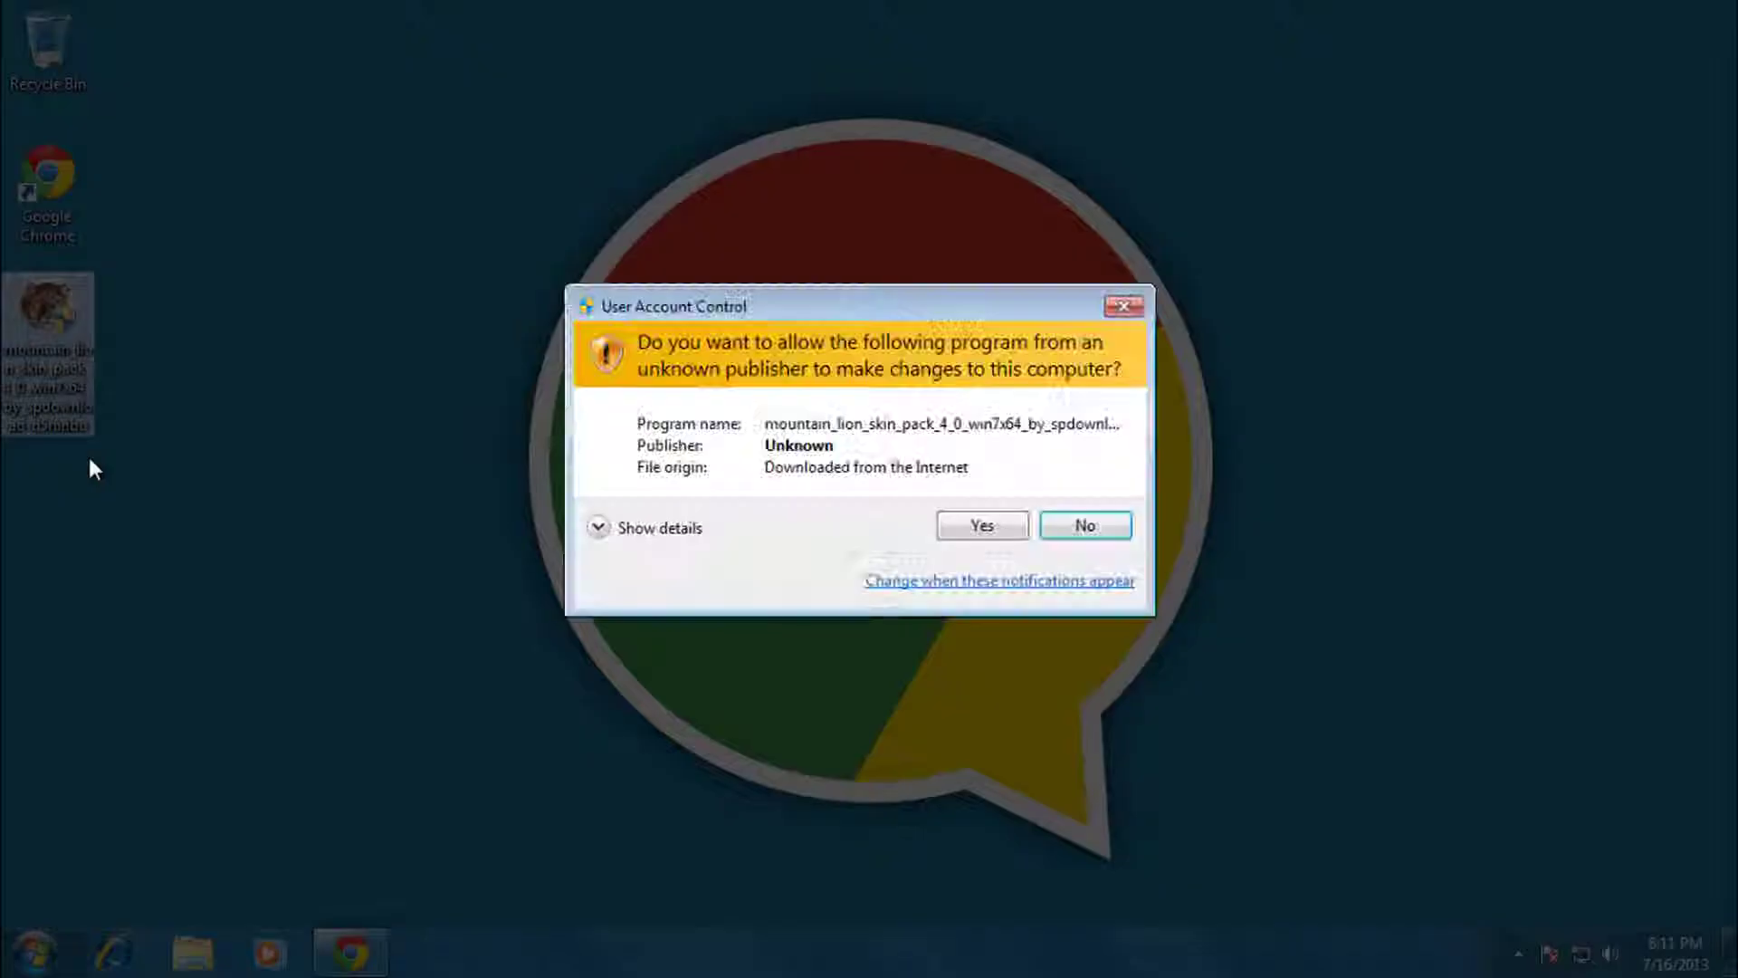
left_click(947, 527)
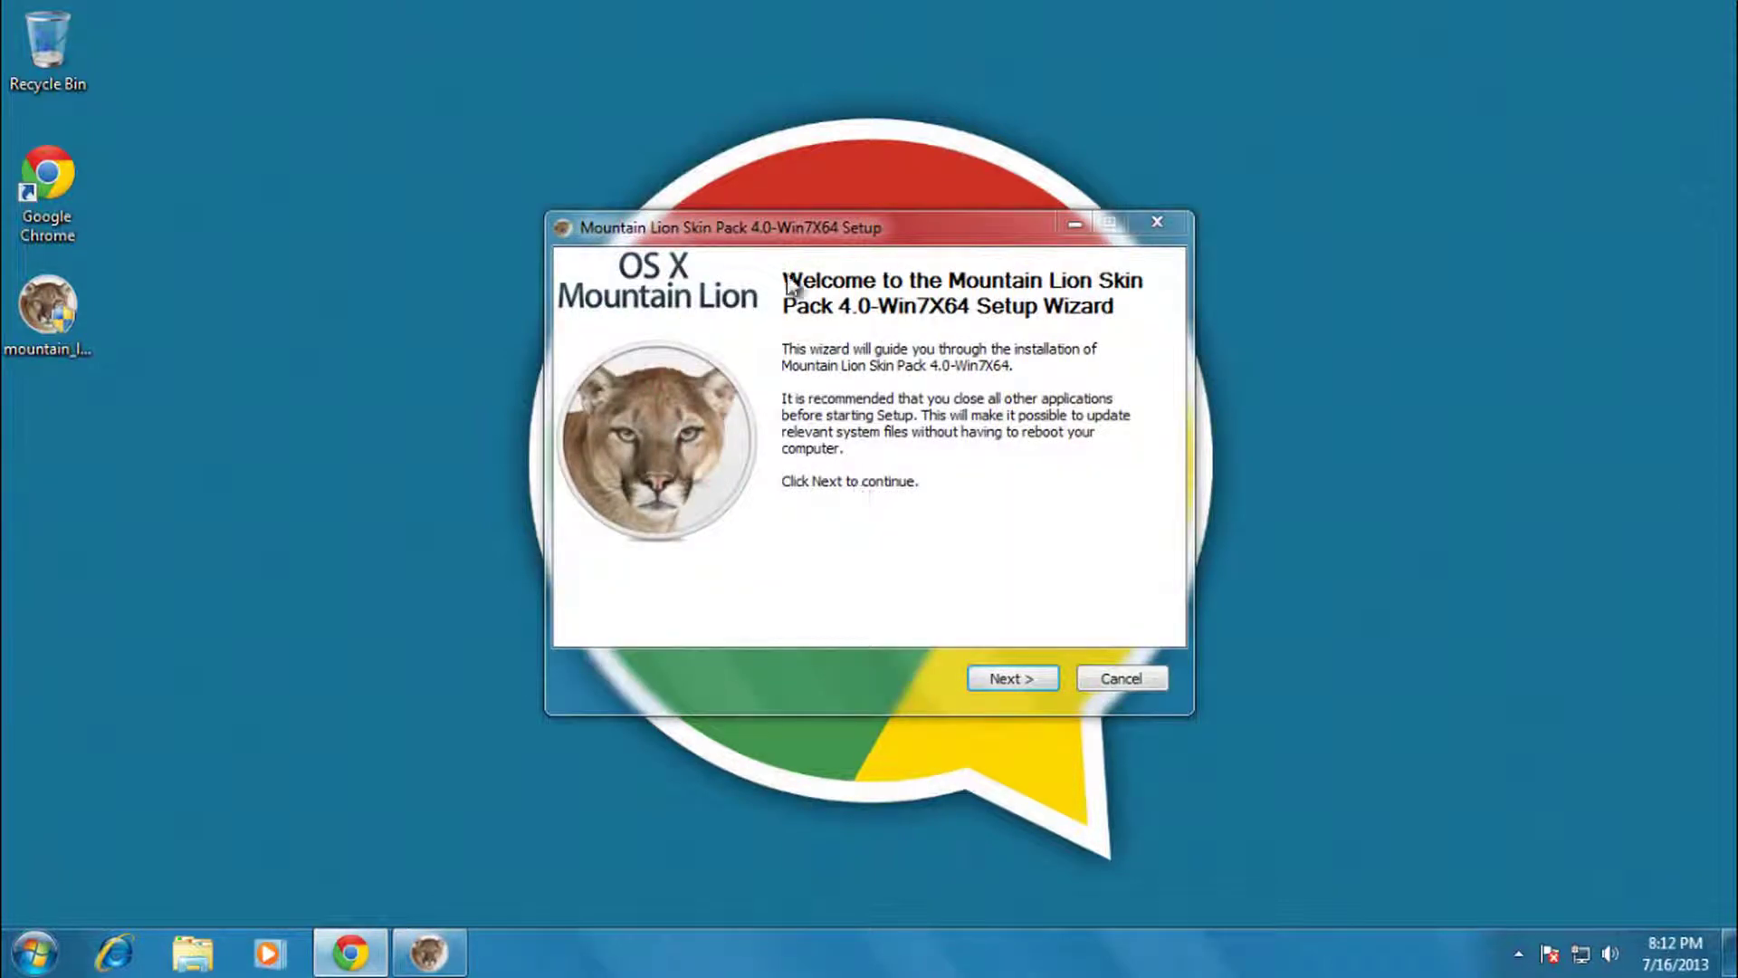
left_click_drag(785, 249, 618, 268)
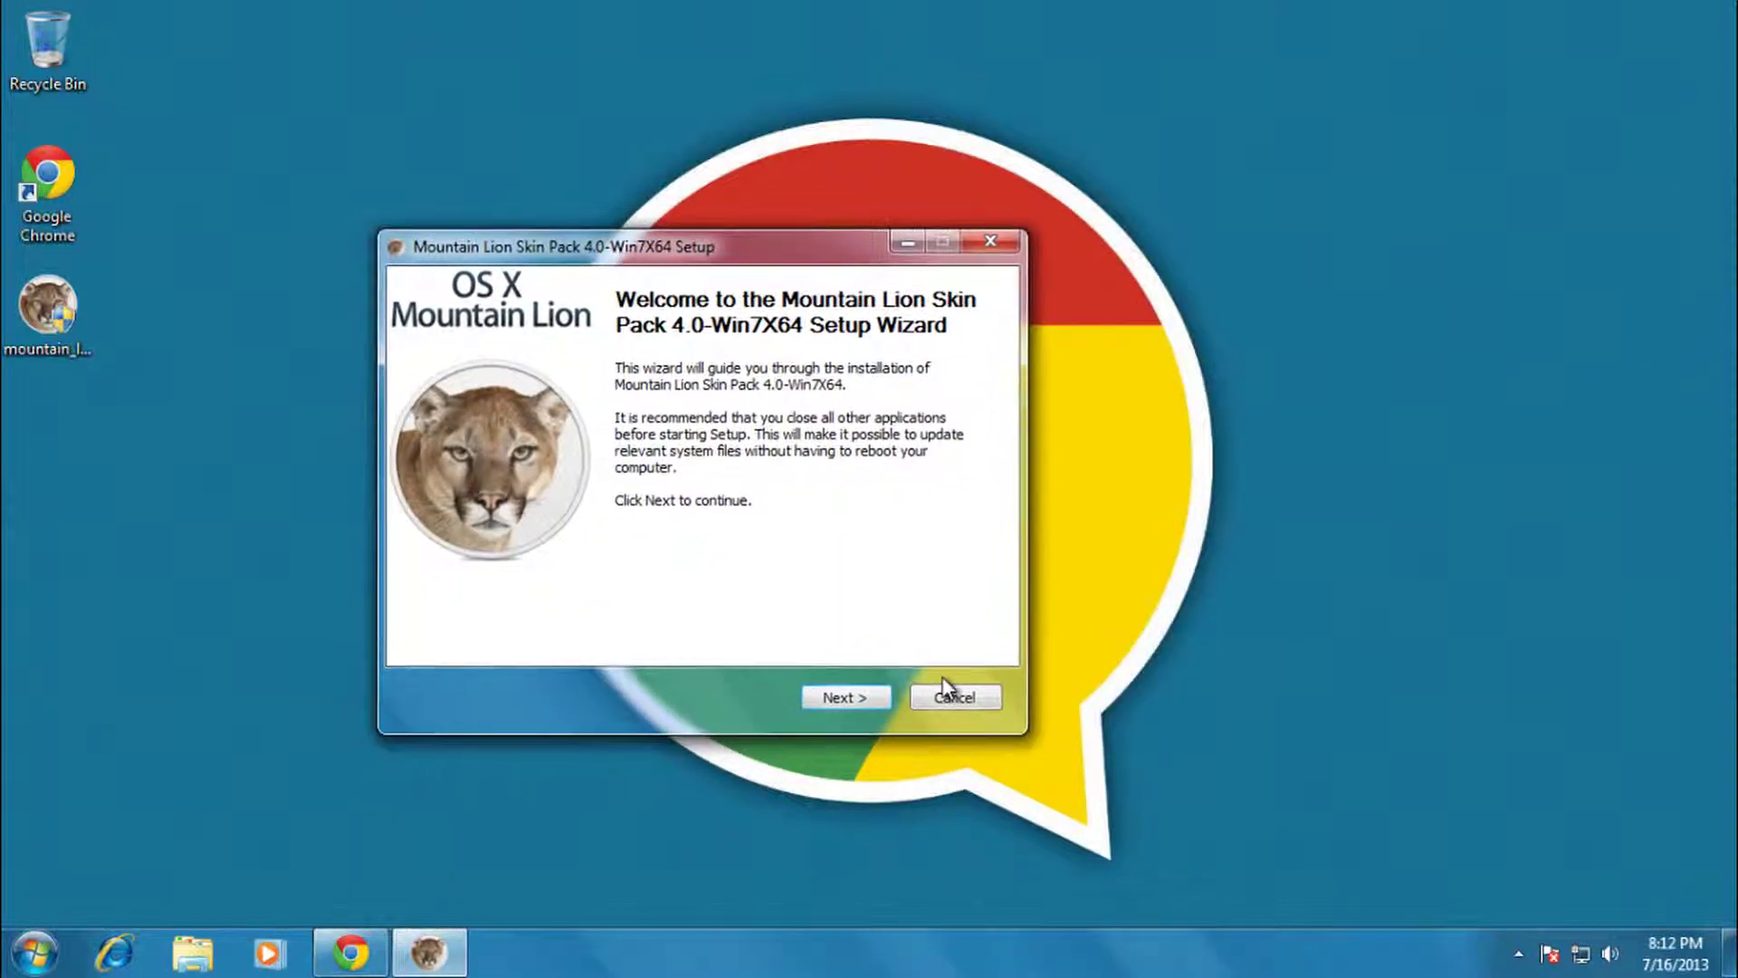
- Move past the welcome page and accept the licence agreement
left_click(866, 703)
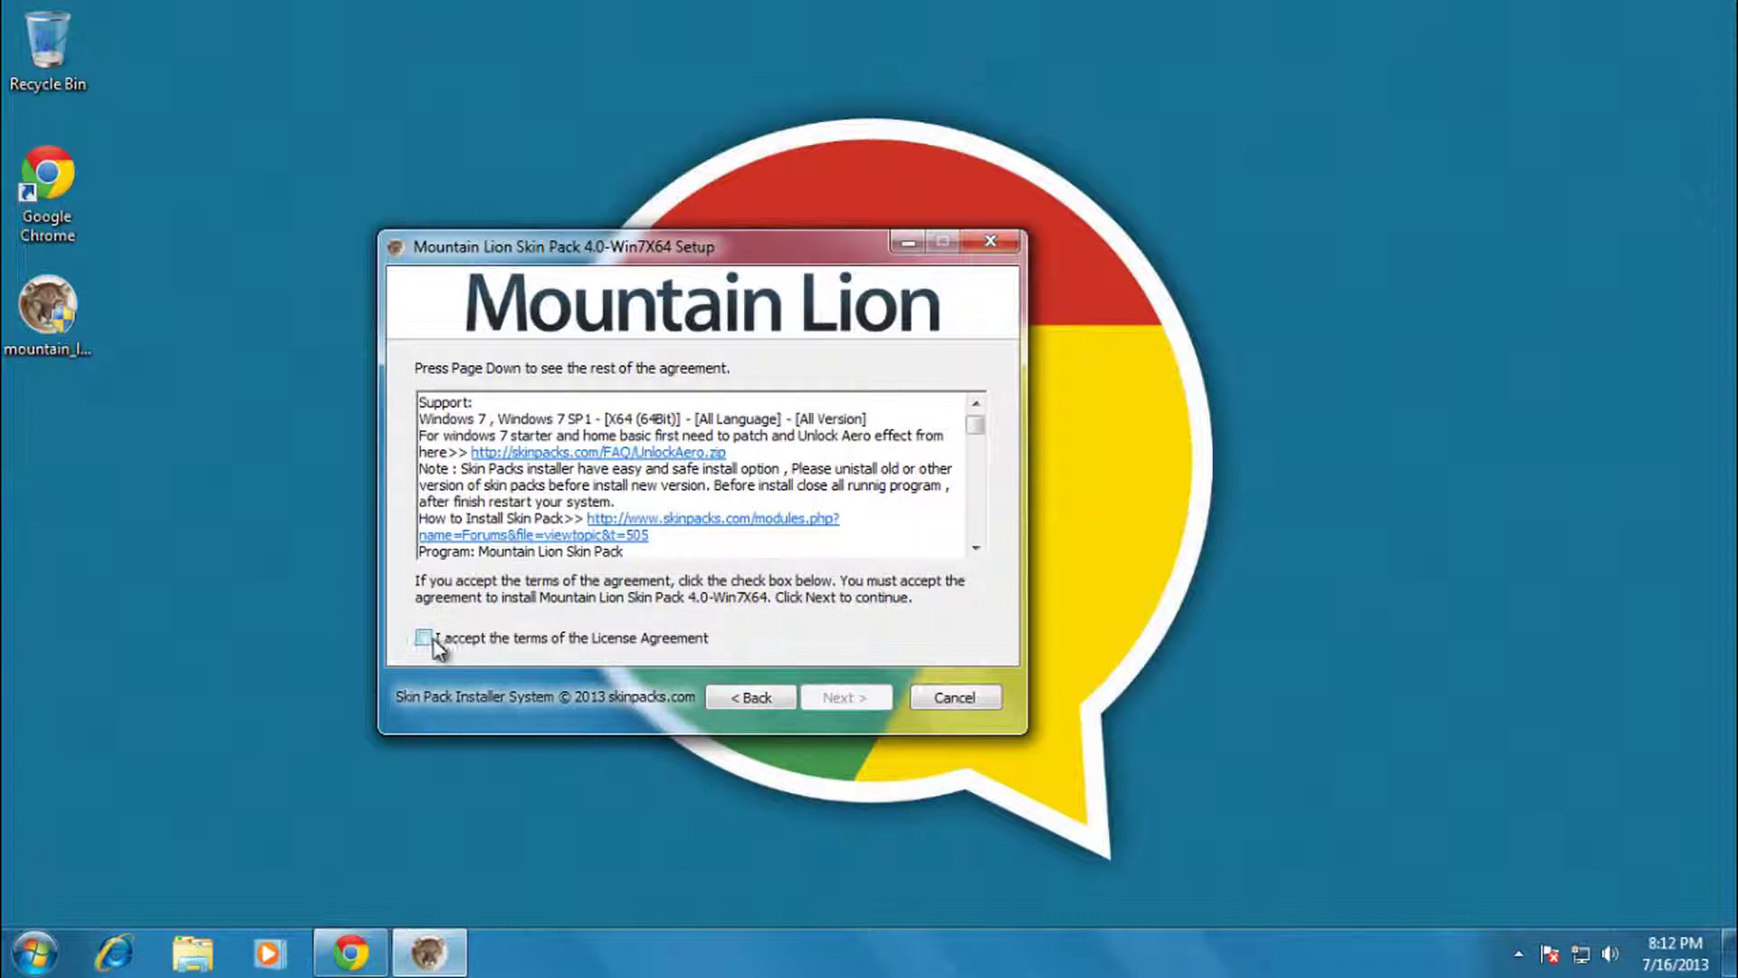
left_click(428, 637)
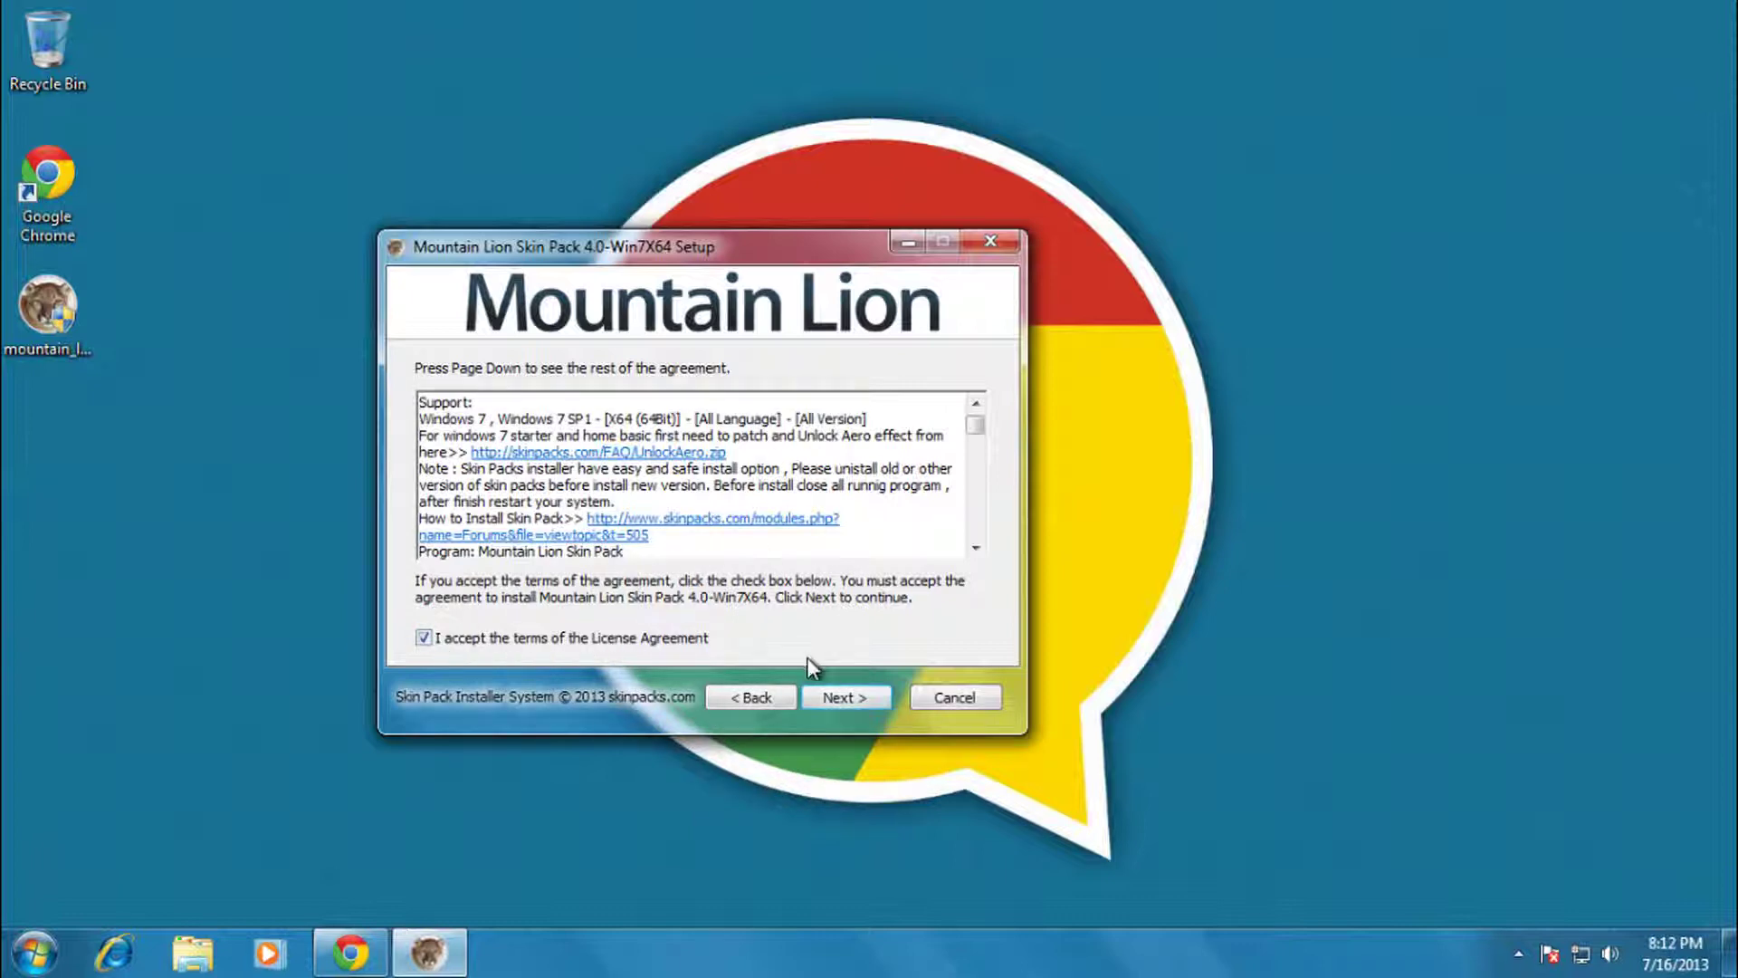
left_click(824, 698)
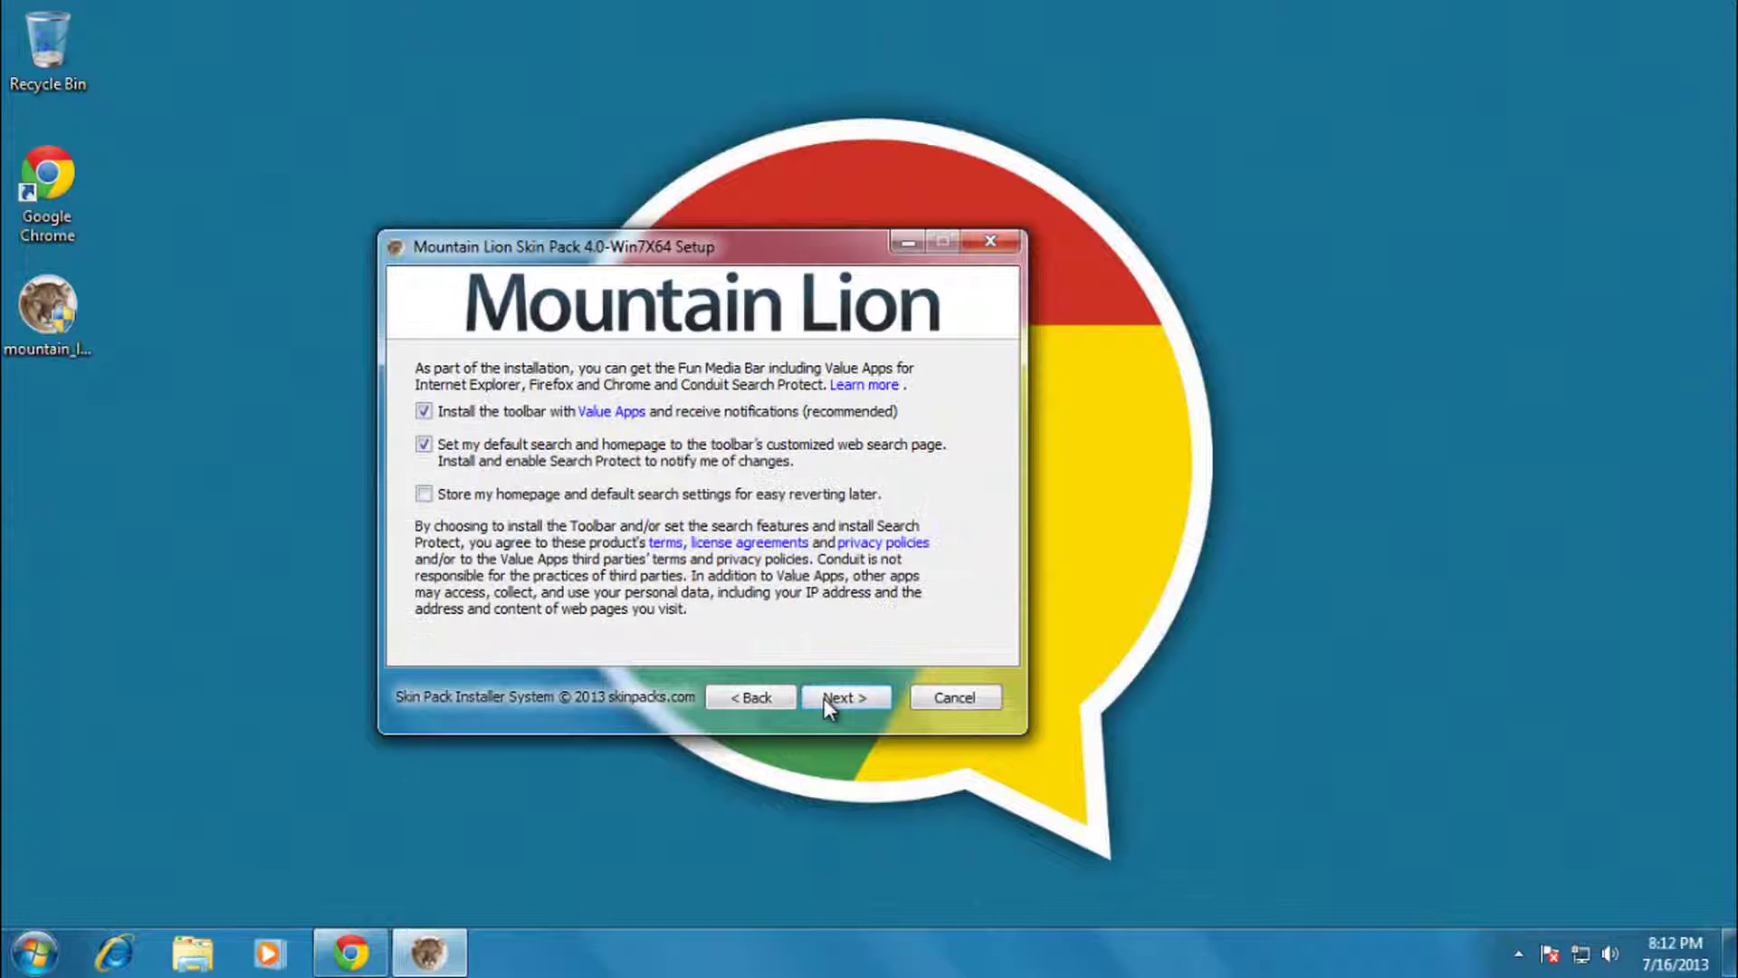
- Decline the bundled toolbar and default search/homepage changes, then start installing all components
left_click(424, 445)
left_click(423, 412)
left_click(823, 697)
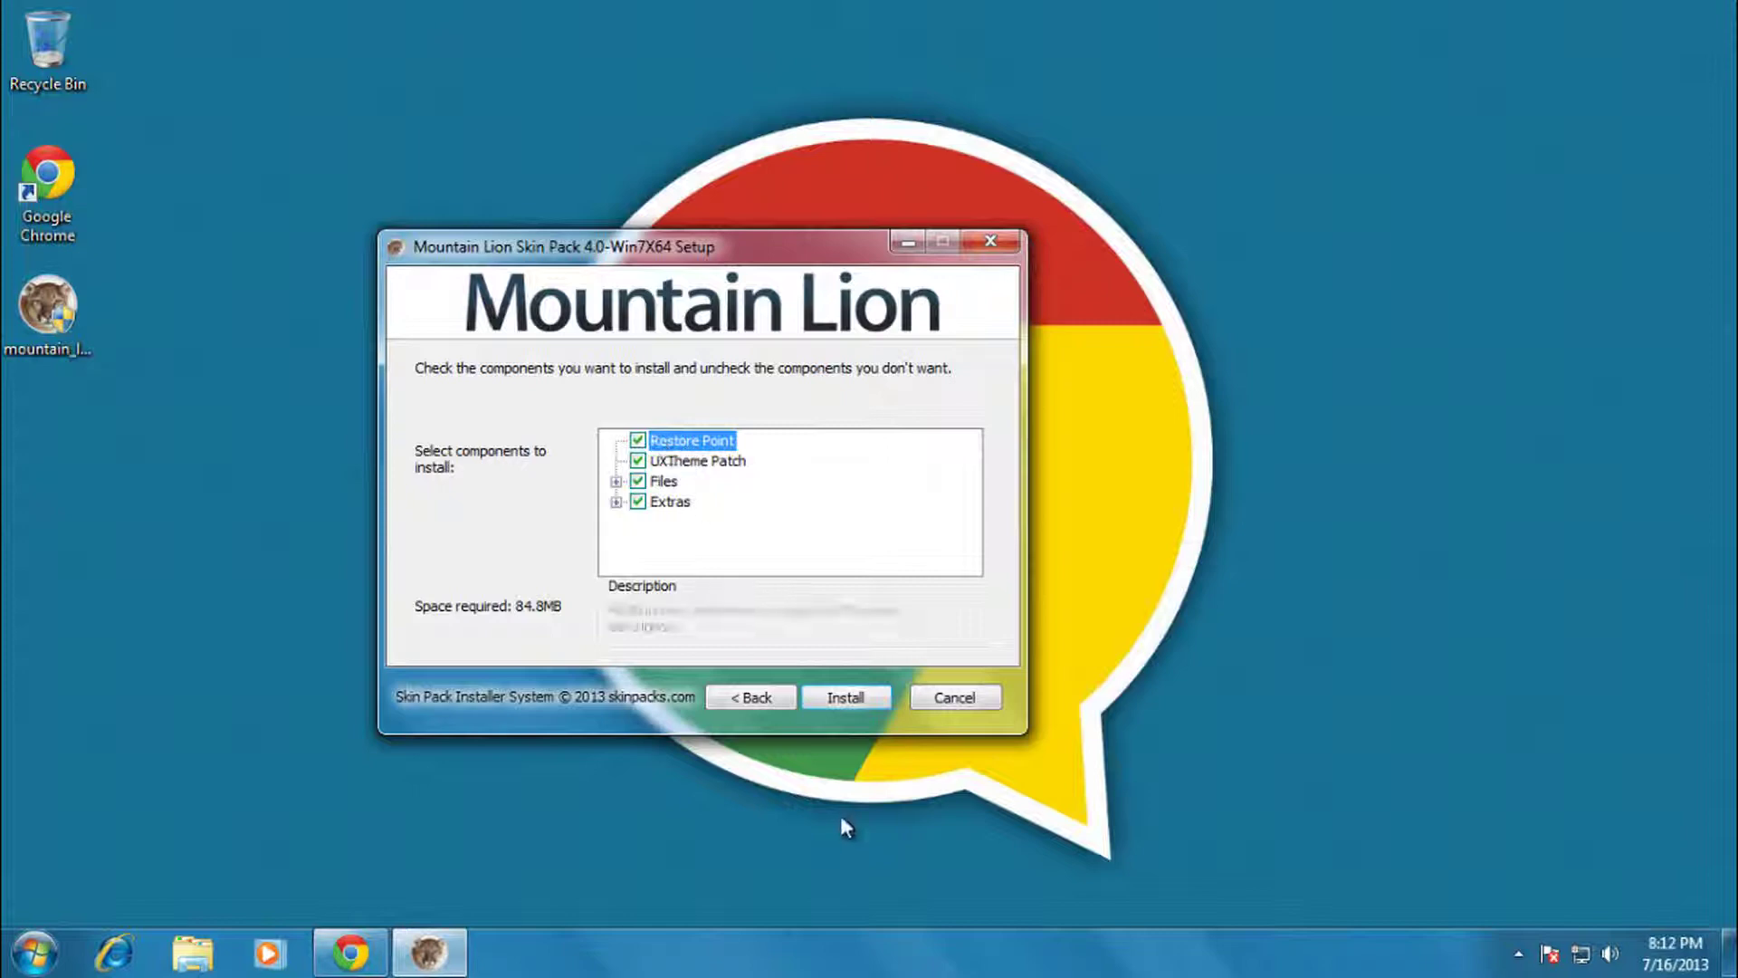
left_click(862, 699)
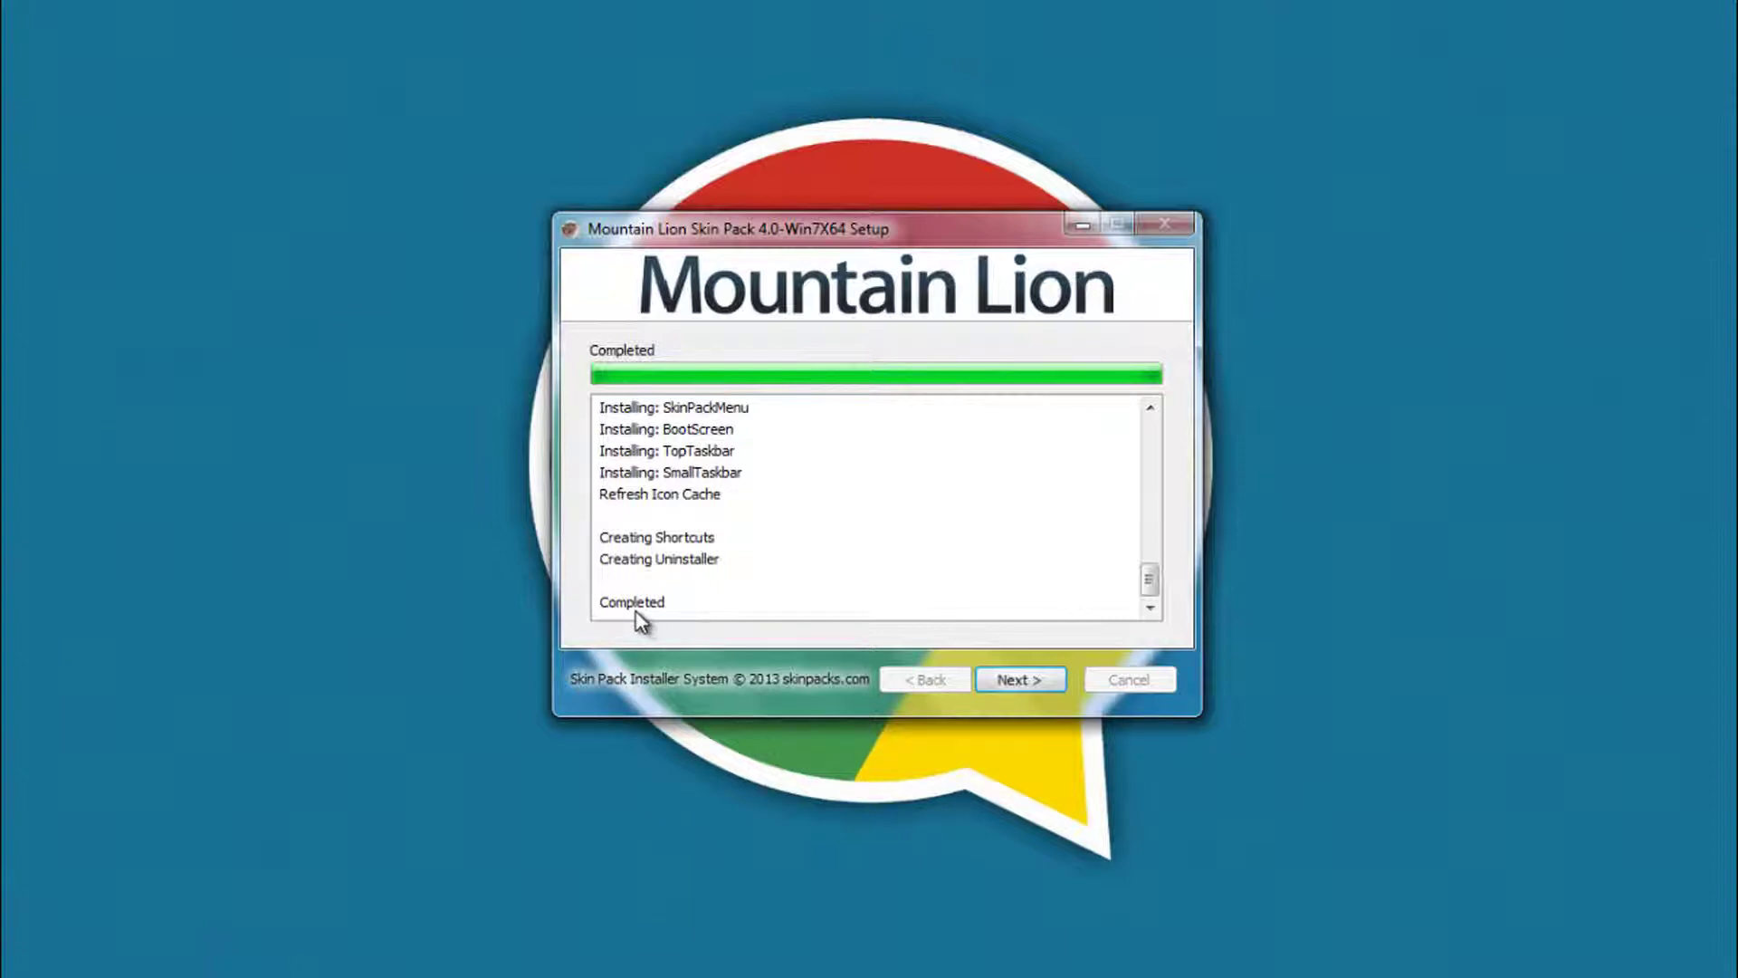
- Finish the Mountain Lion Skin Pack setup with 'Reboot now' selected
left_click(1014, 680)
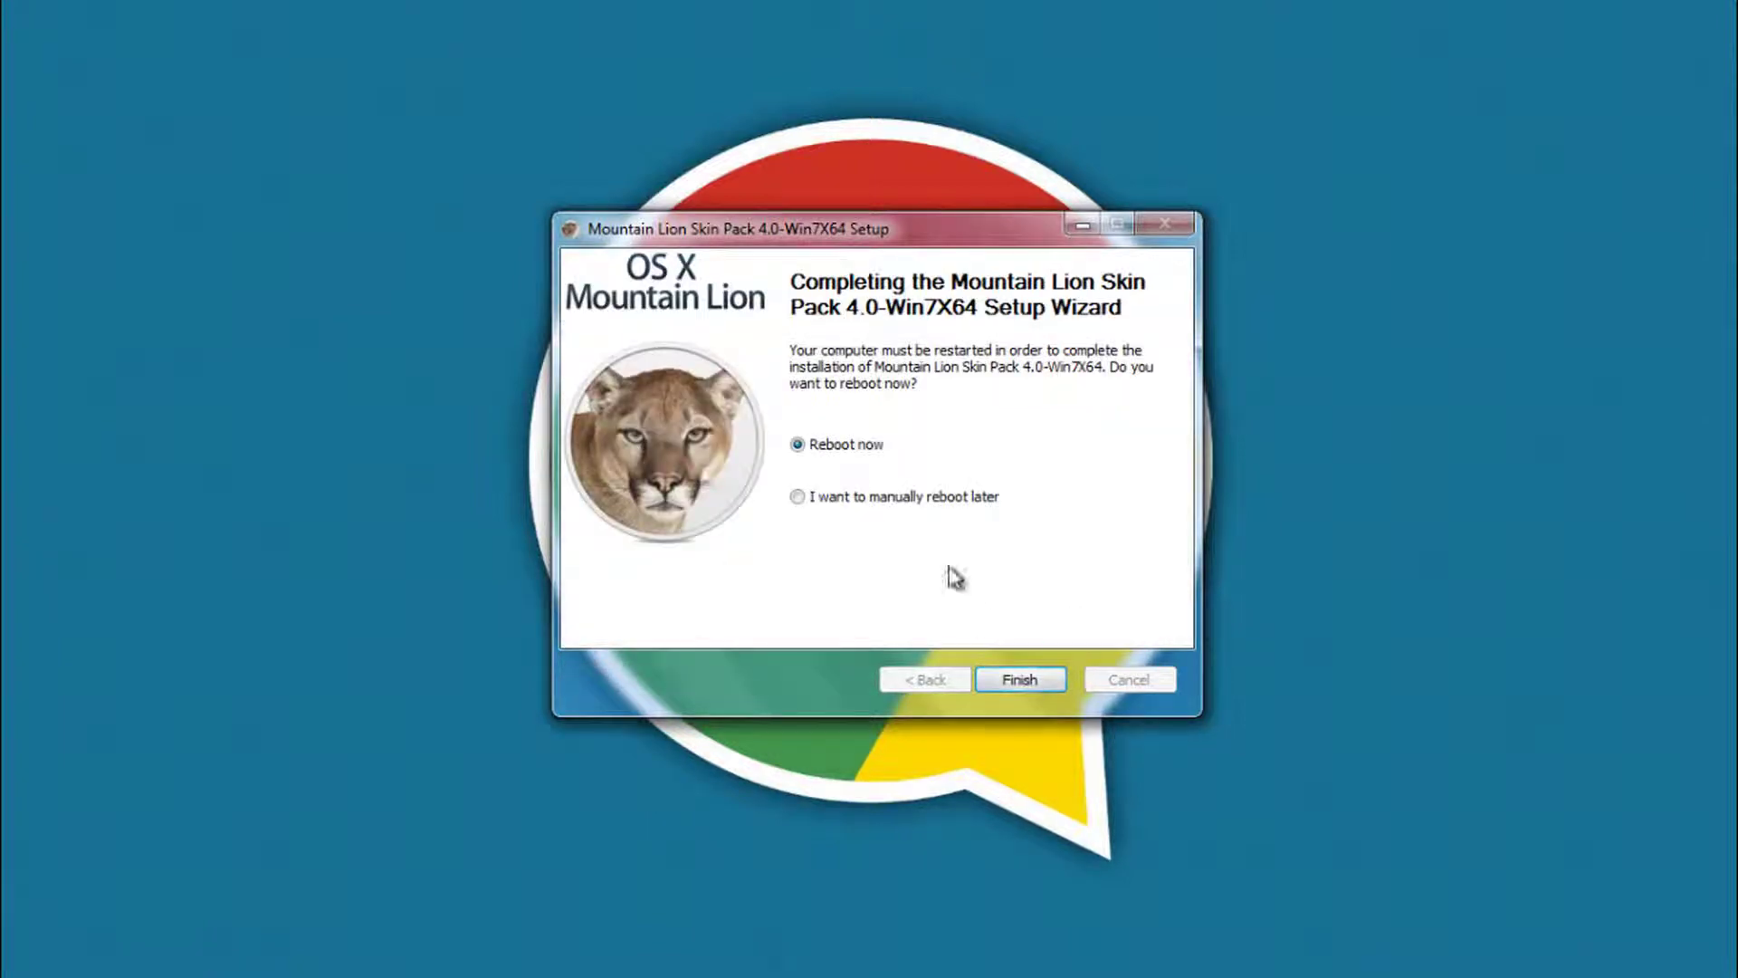
left_click(1014, 680)
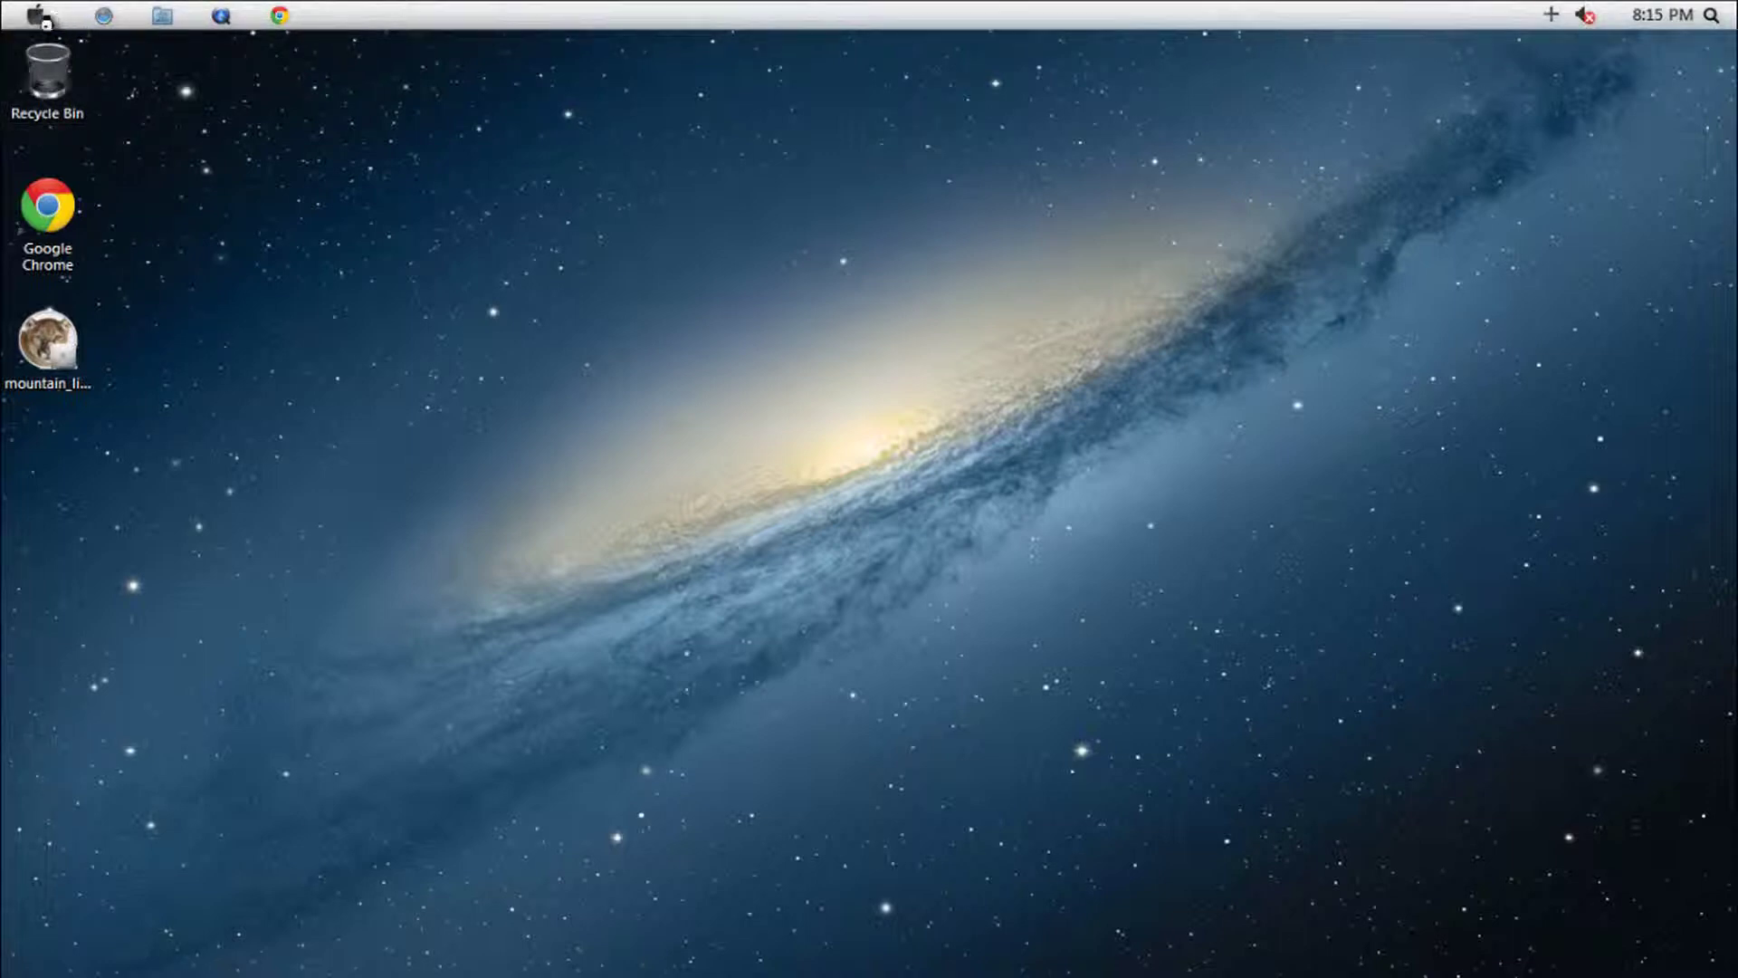
- Start the Mac-style dock from the Skin Pack Menu, then search 'da' in Start, clear it, and close Start
left_click(38, 15)
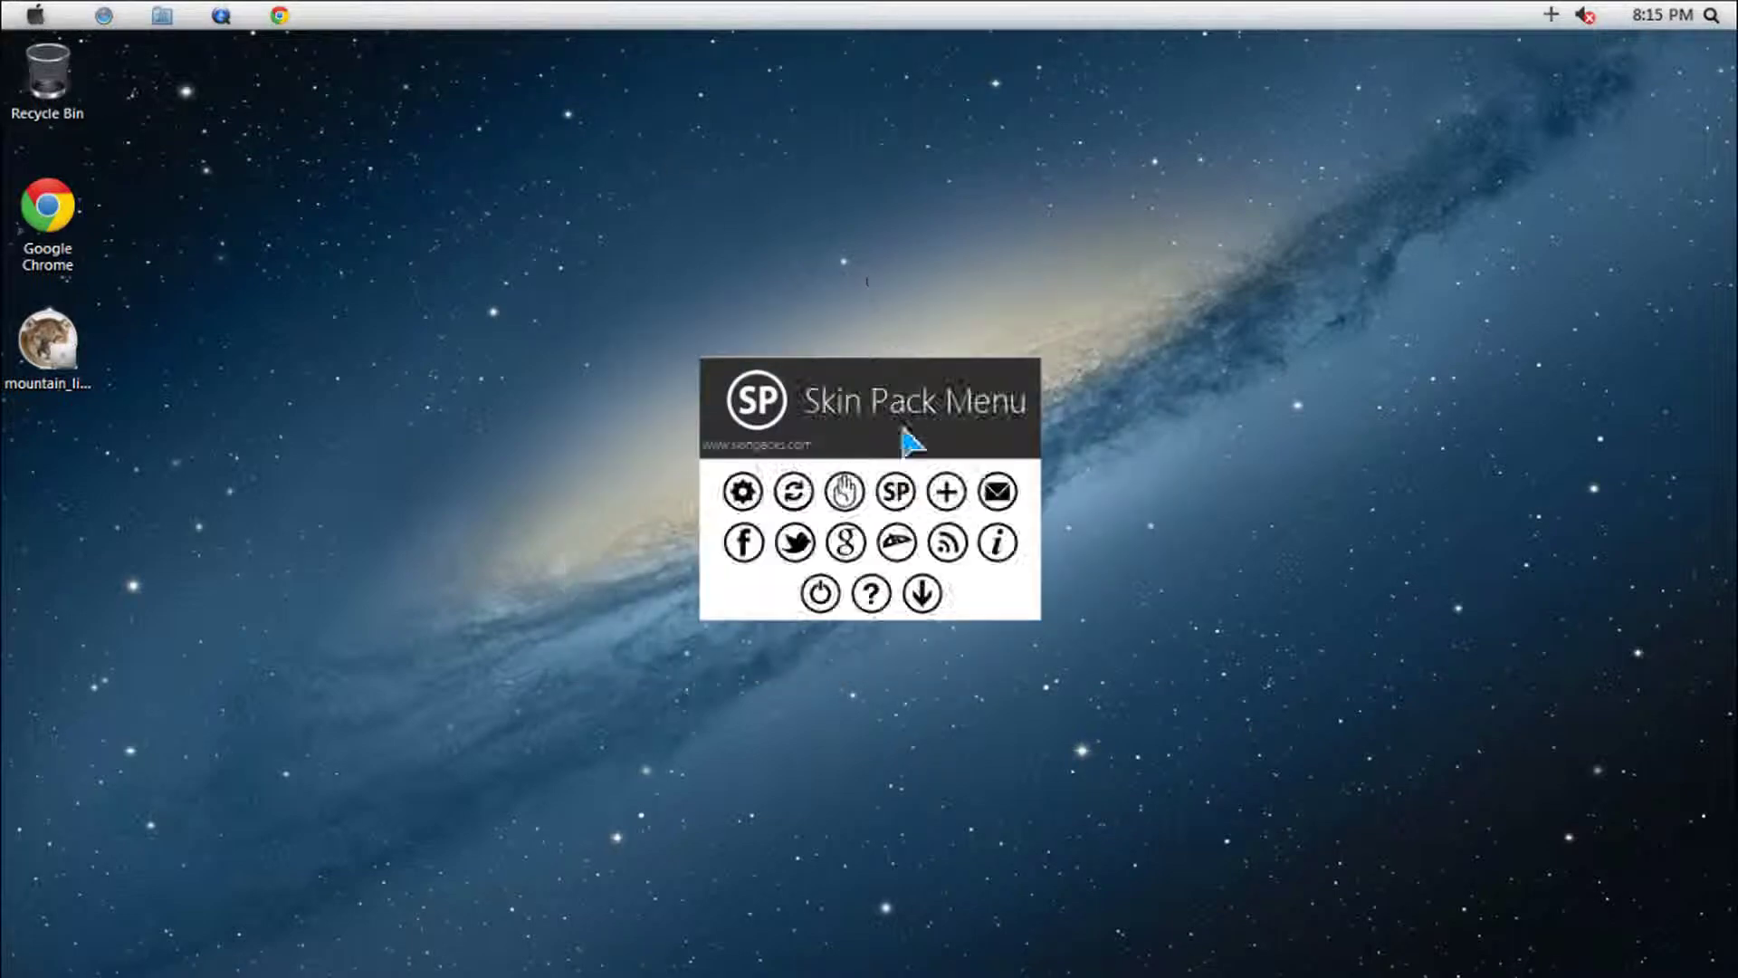
left_click(823, 593)
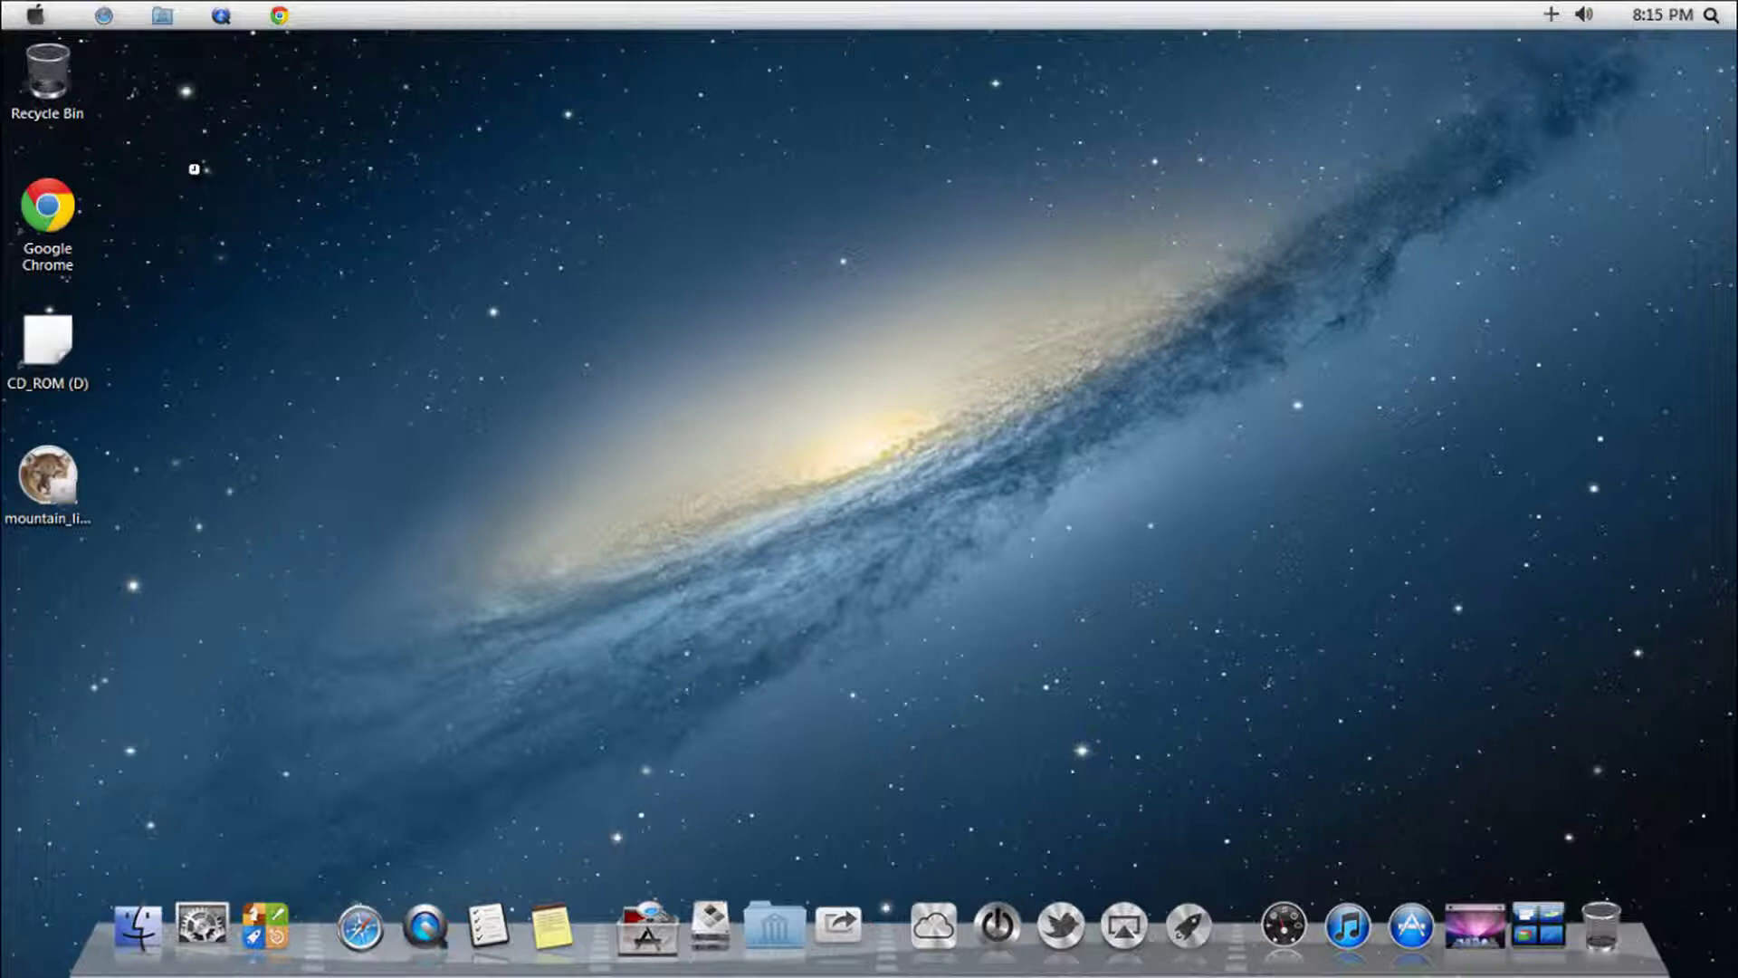
key("super")
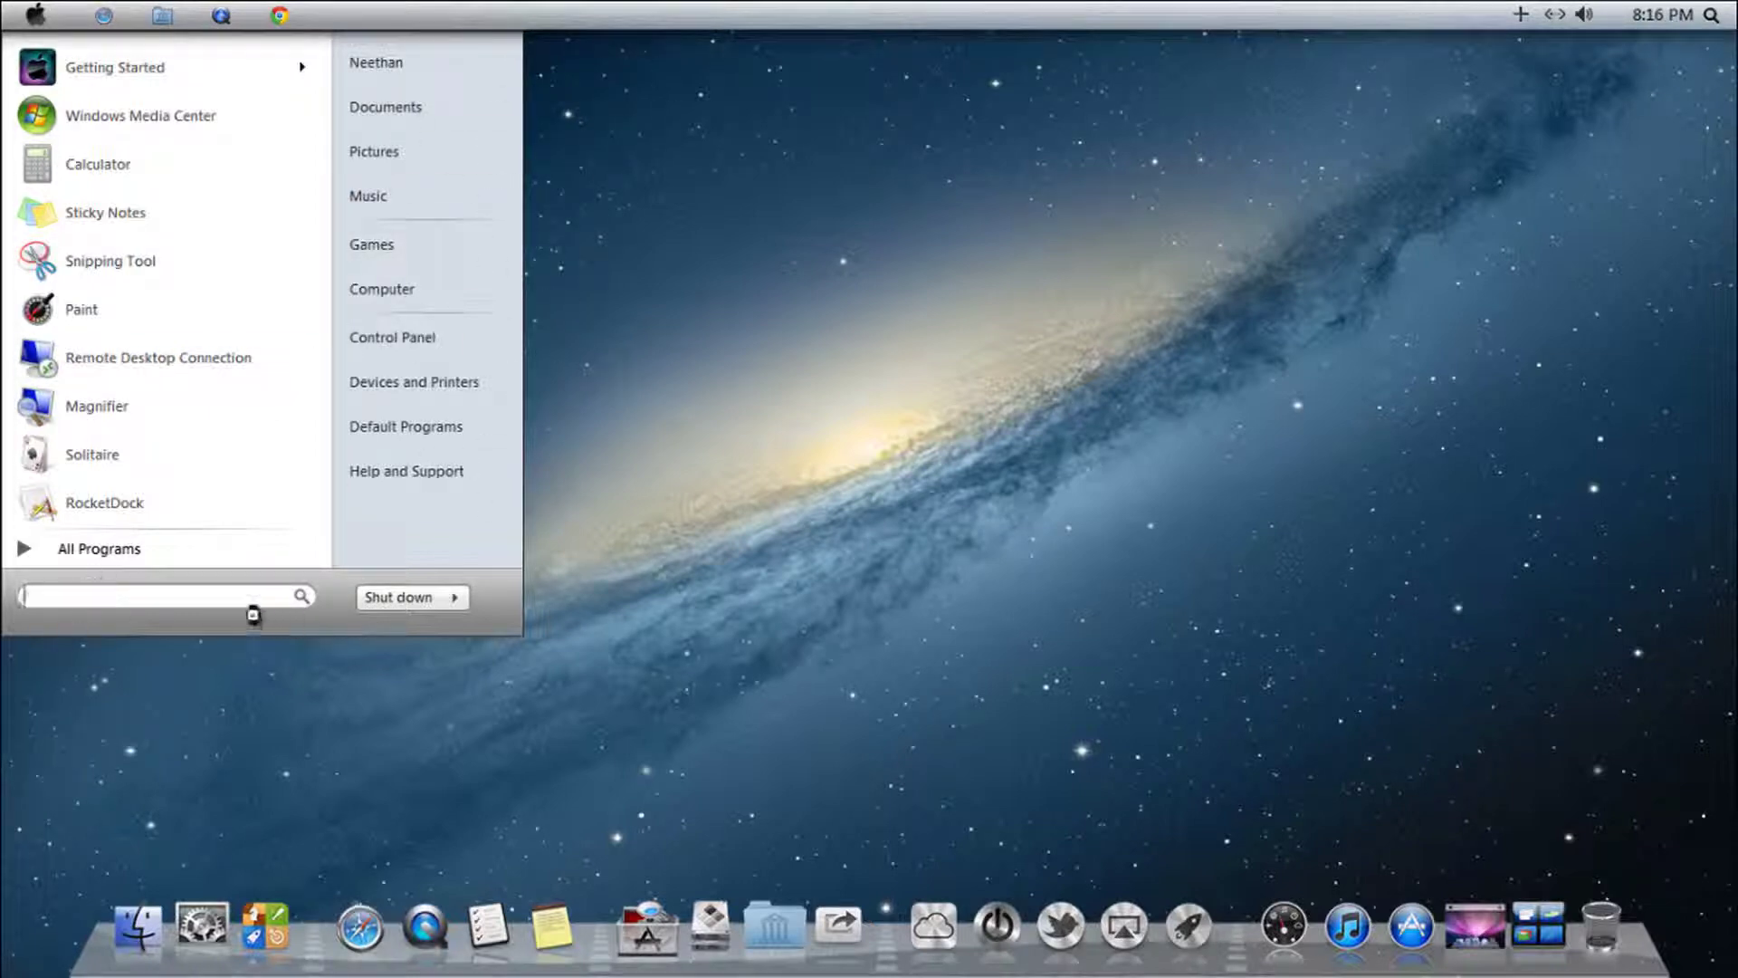
type("da")
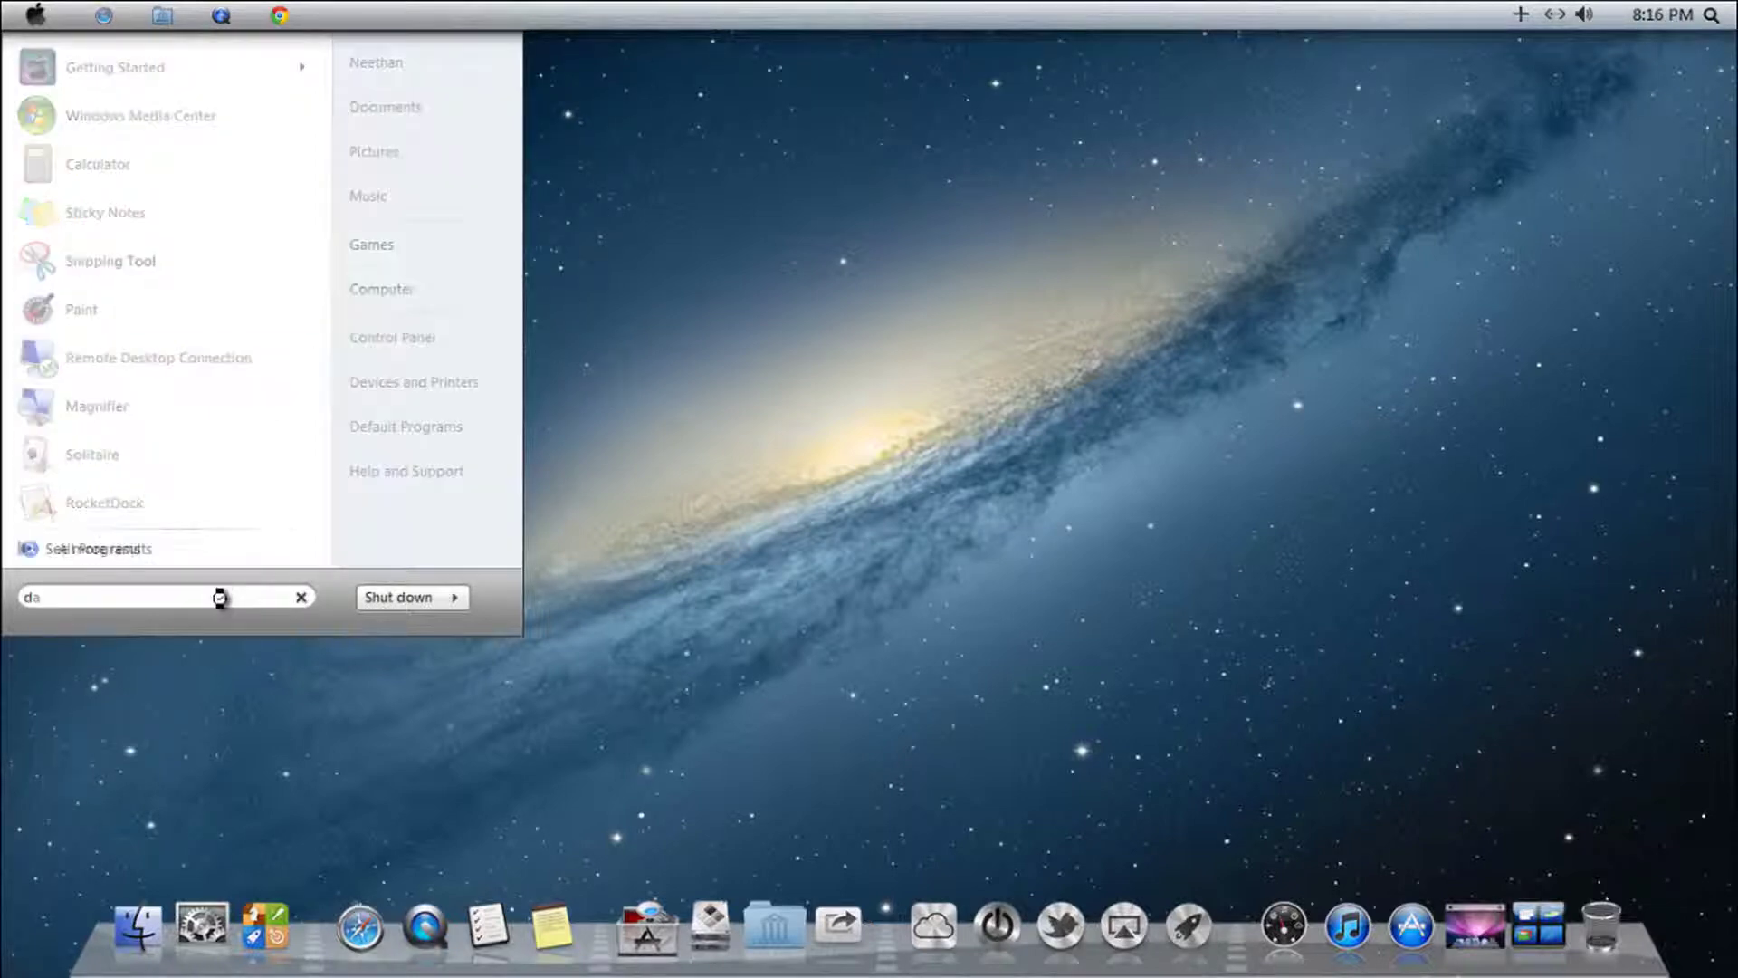
key("BackSpace")
key("BackSpace")
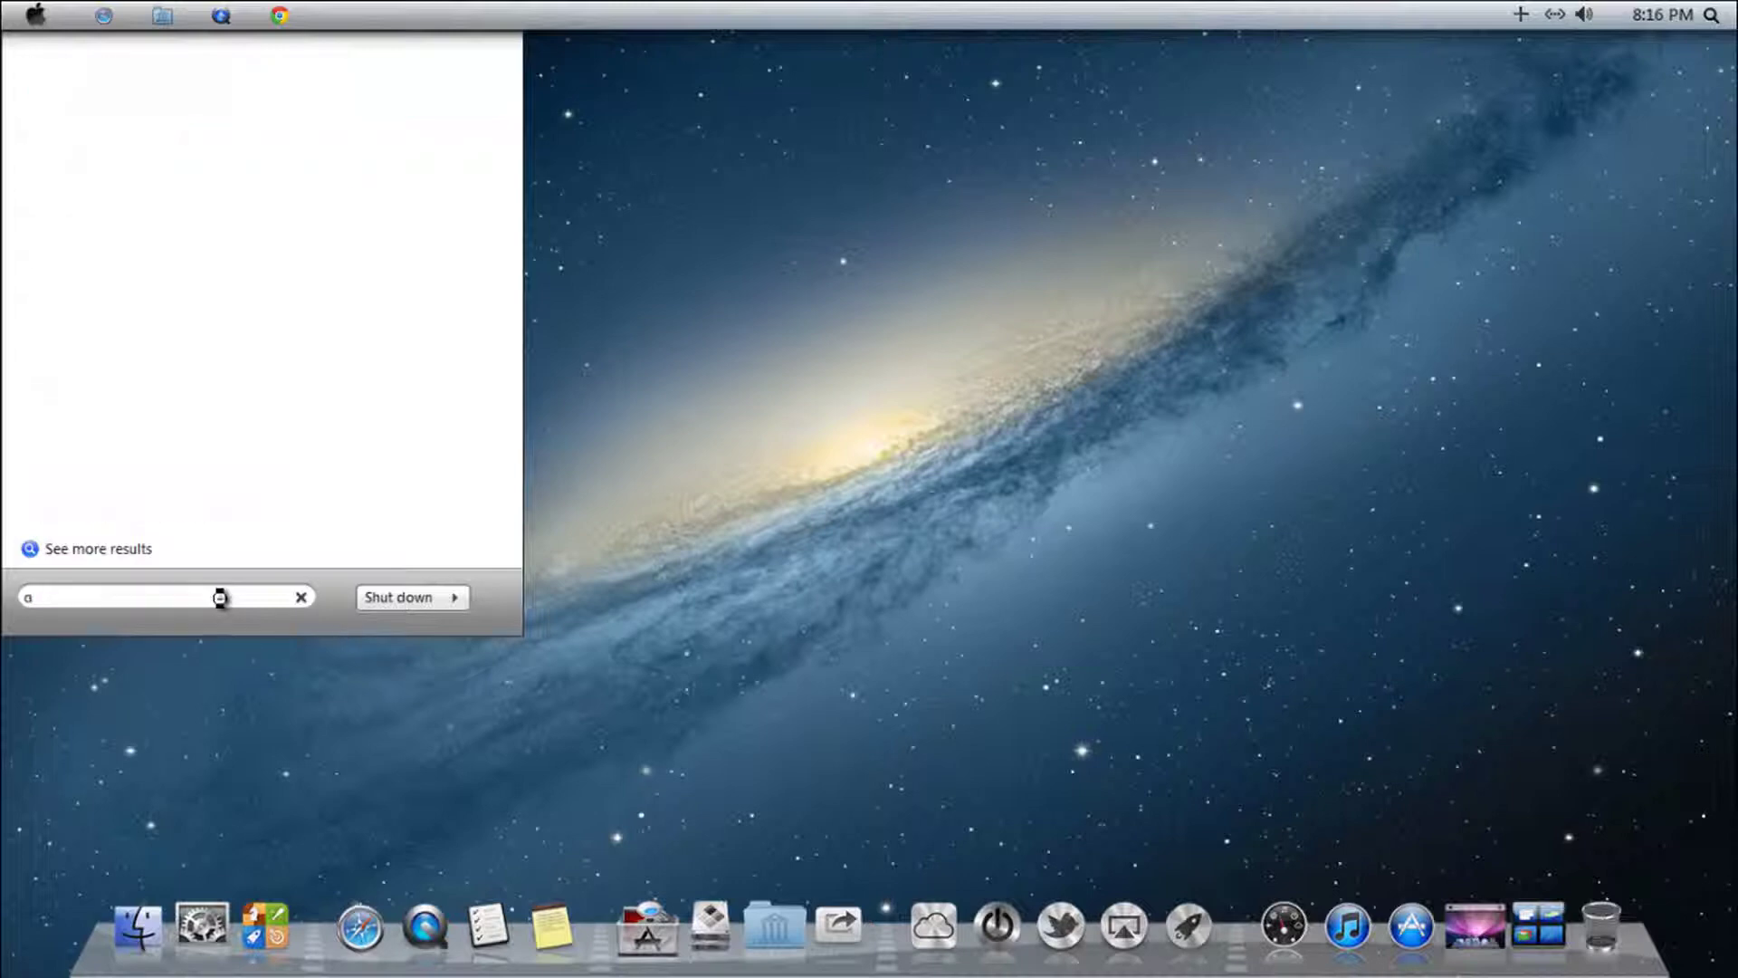
left_click(1575, 705)
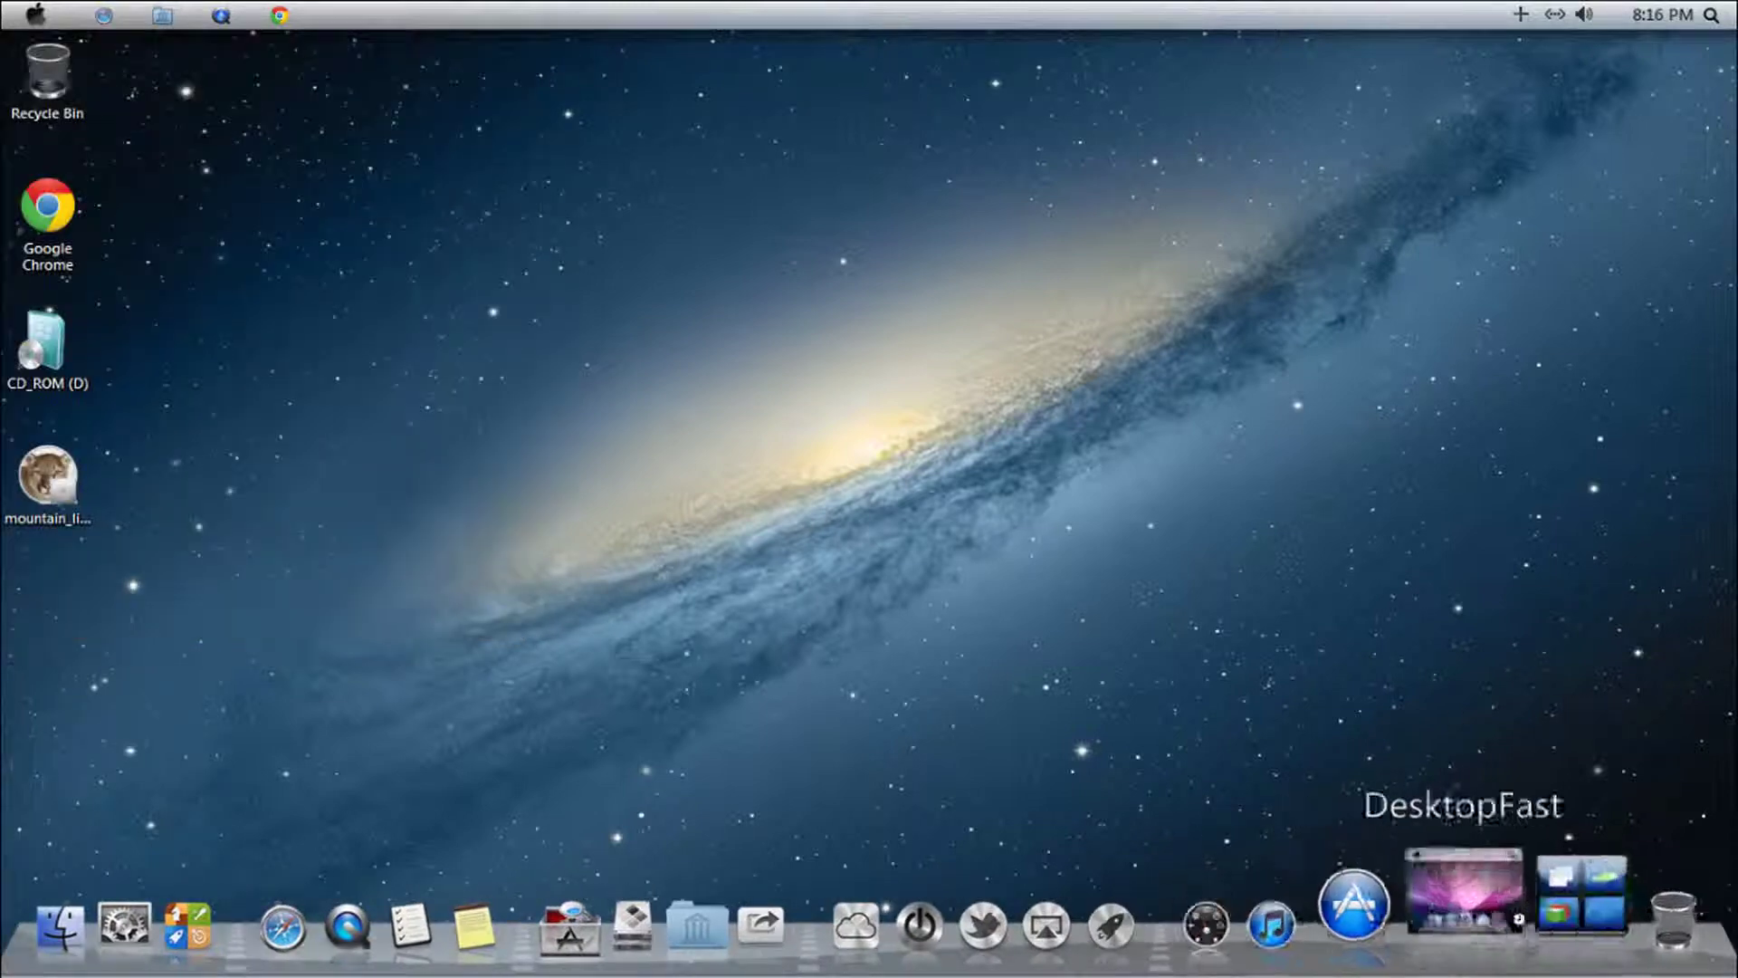
- Launch Exposé from the dock, allow Finderbar.exe to run, and return to the desktop
left_click(1546, 892)
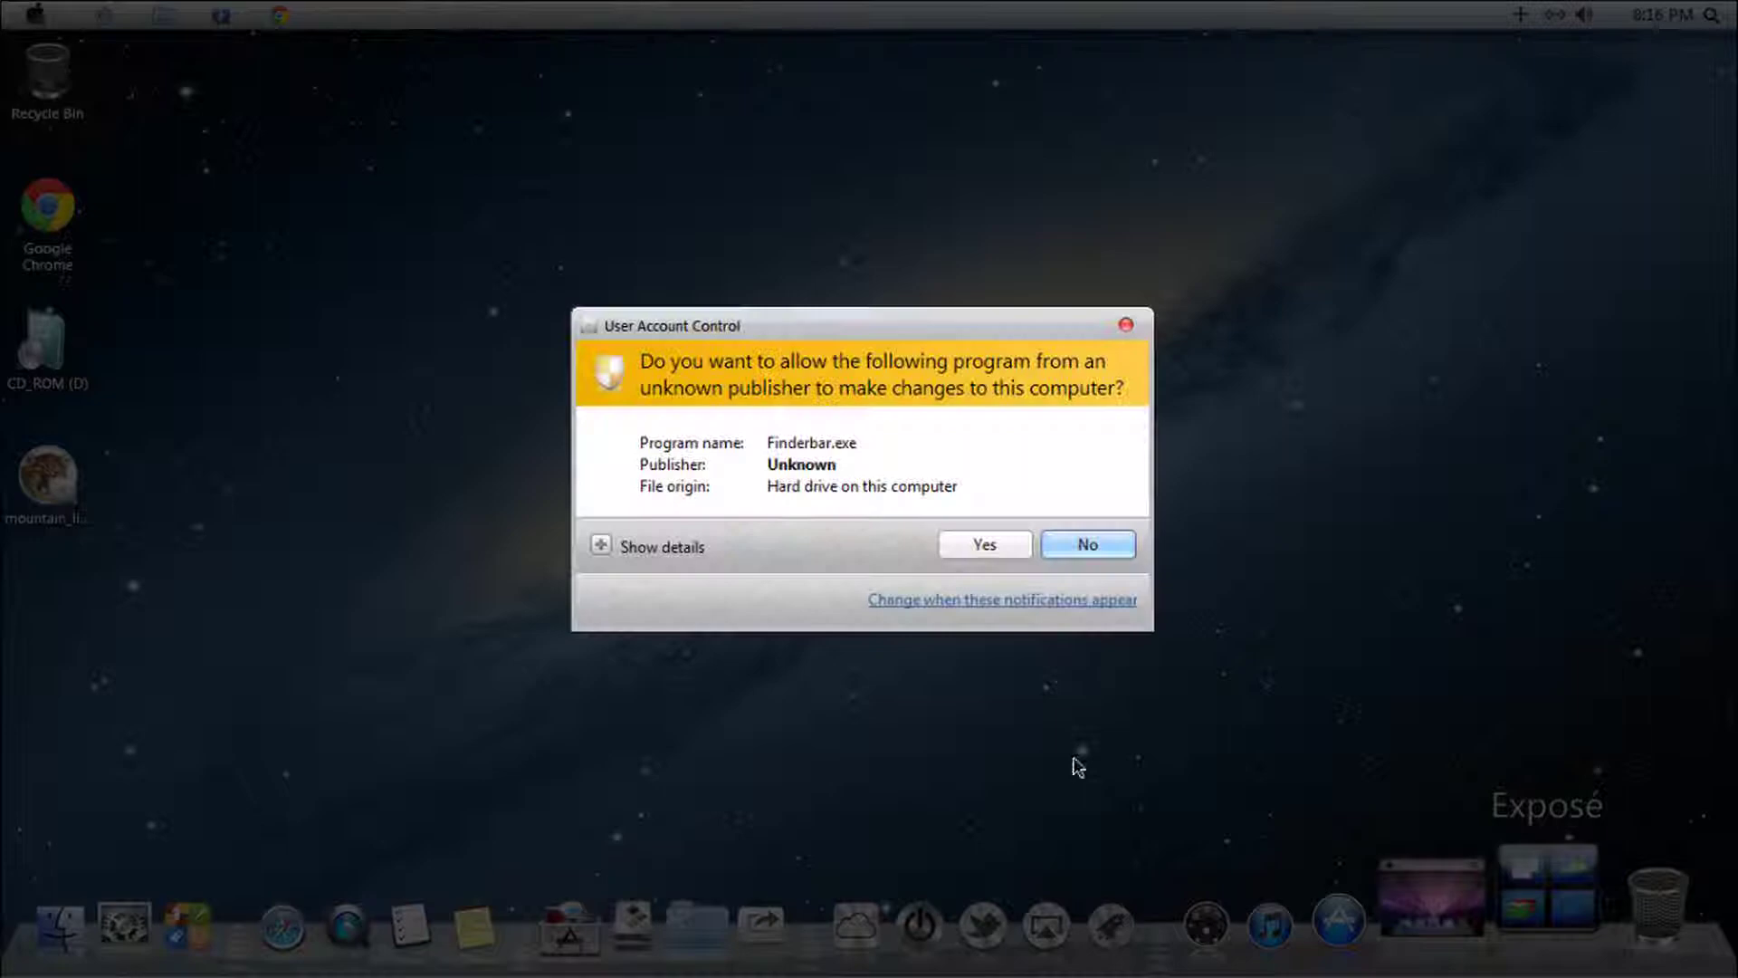
left_click(1016, 546)
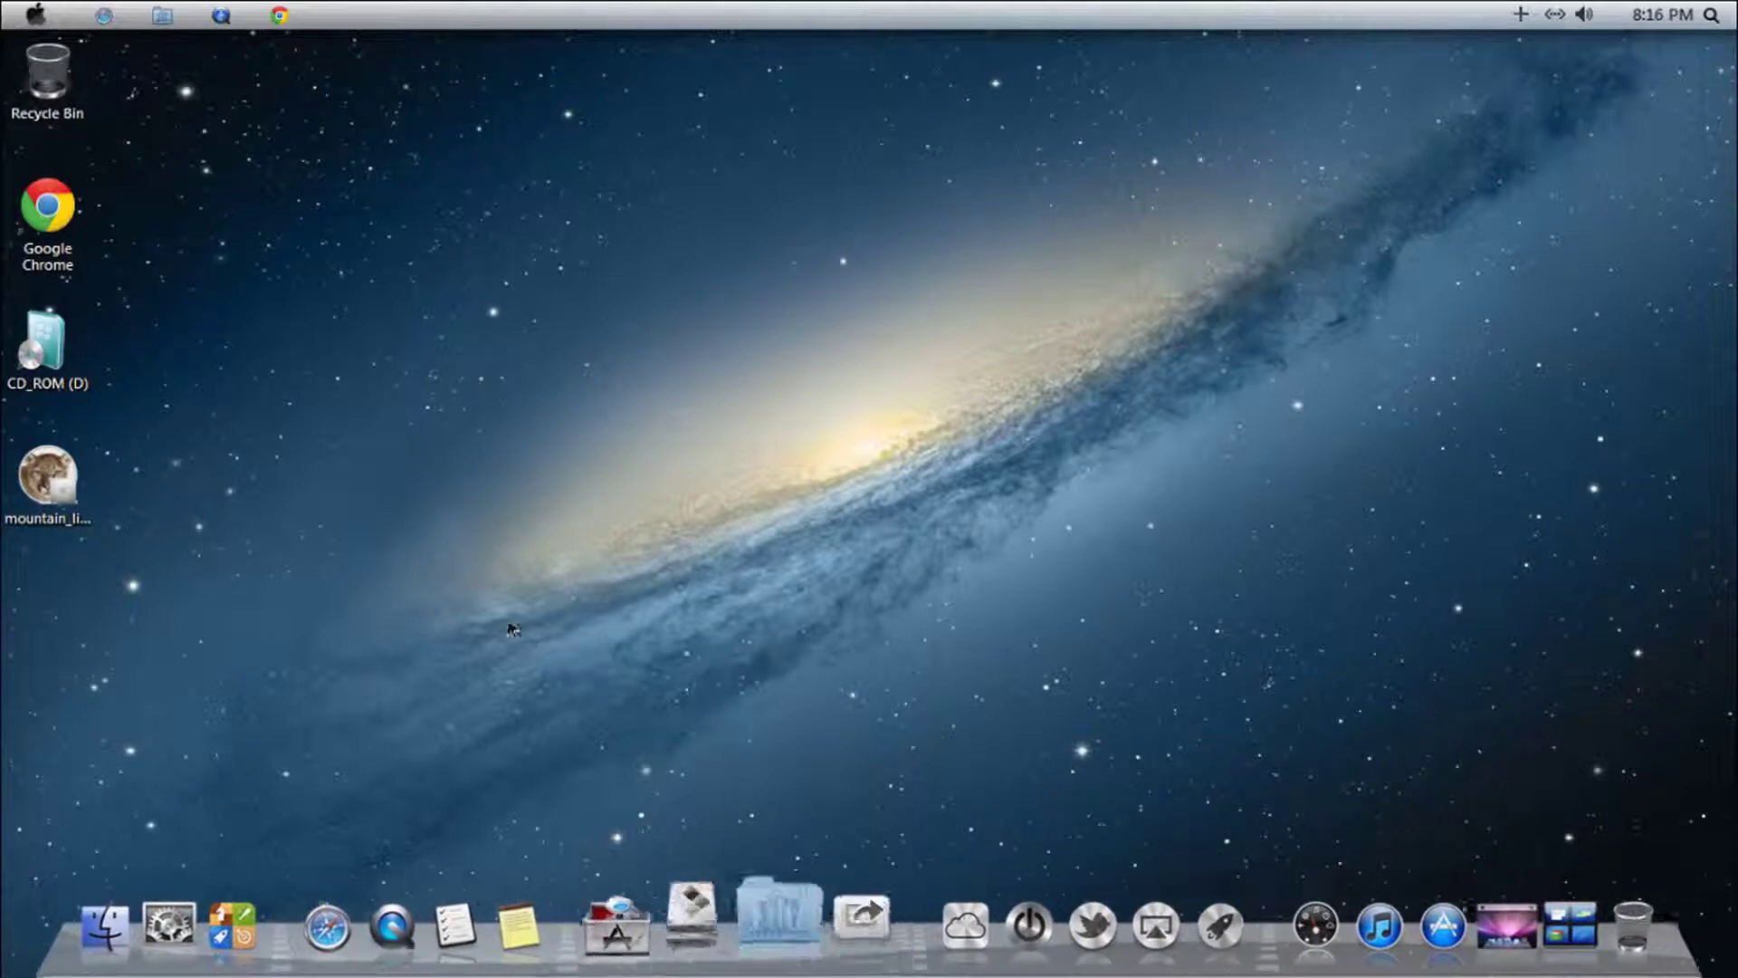
key("super")
left_click(904, 589)
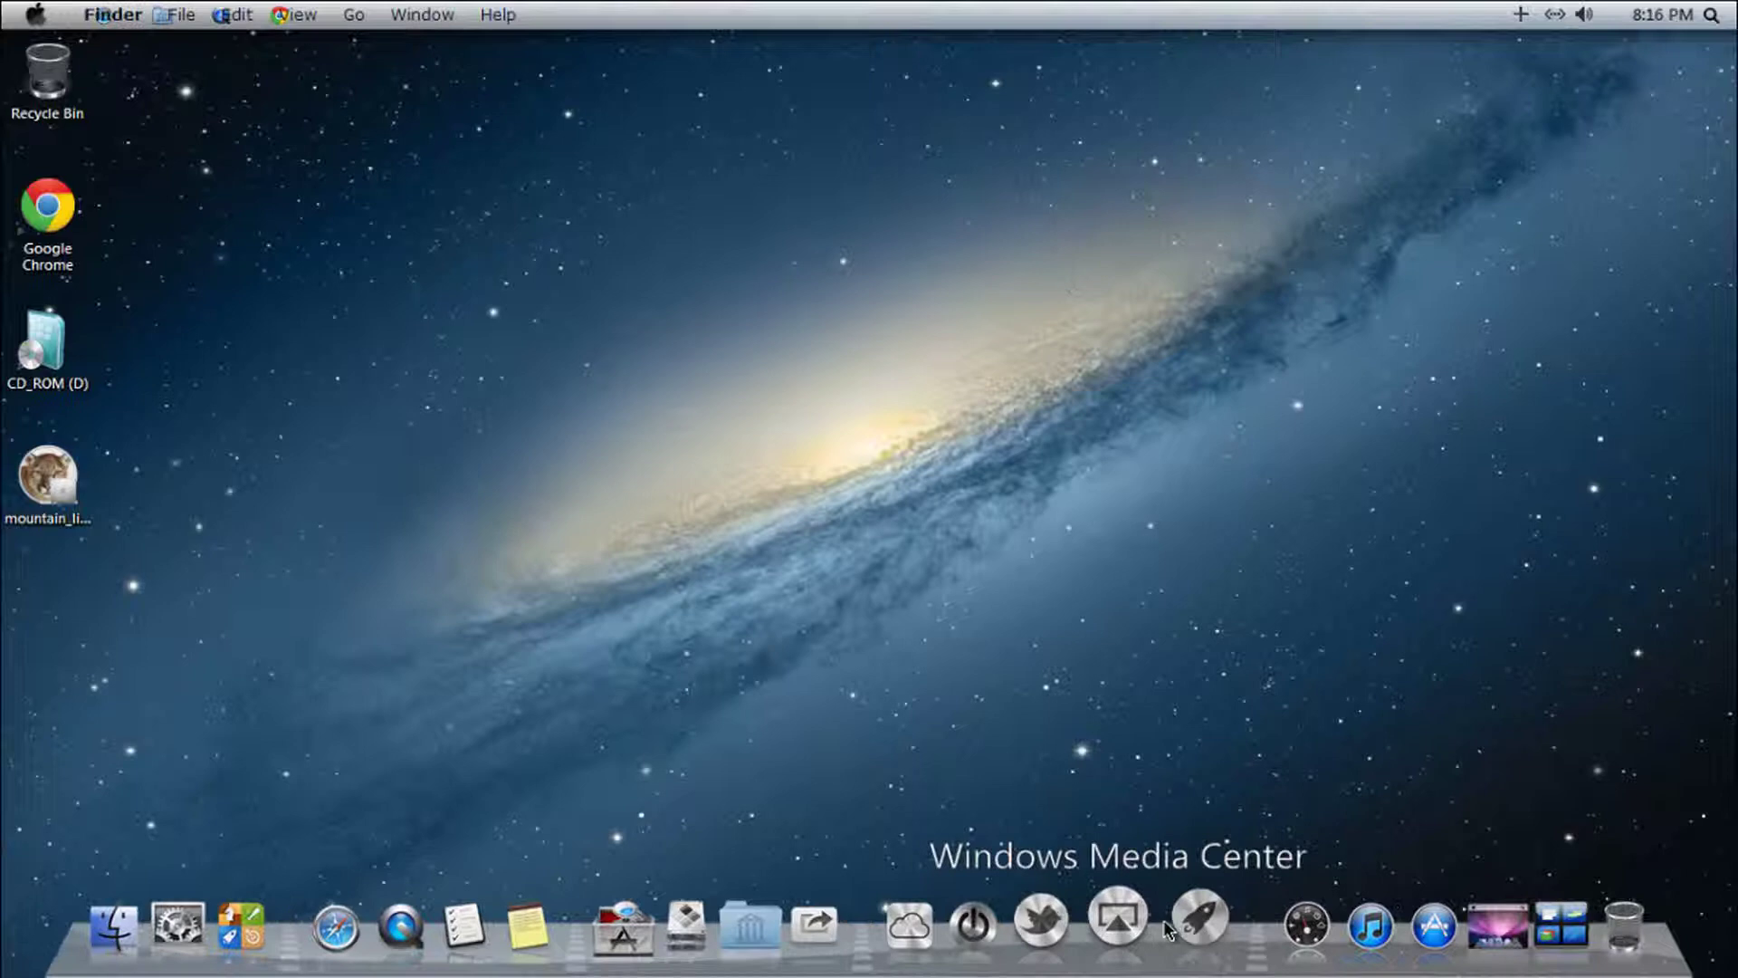
- Open the XLaunchPad grid and open then close its NewFolder group
left_click(1188, 905)
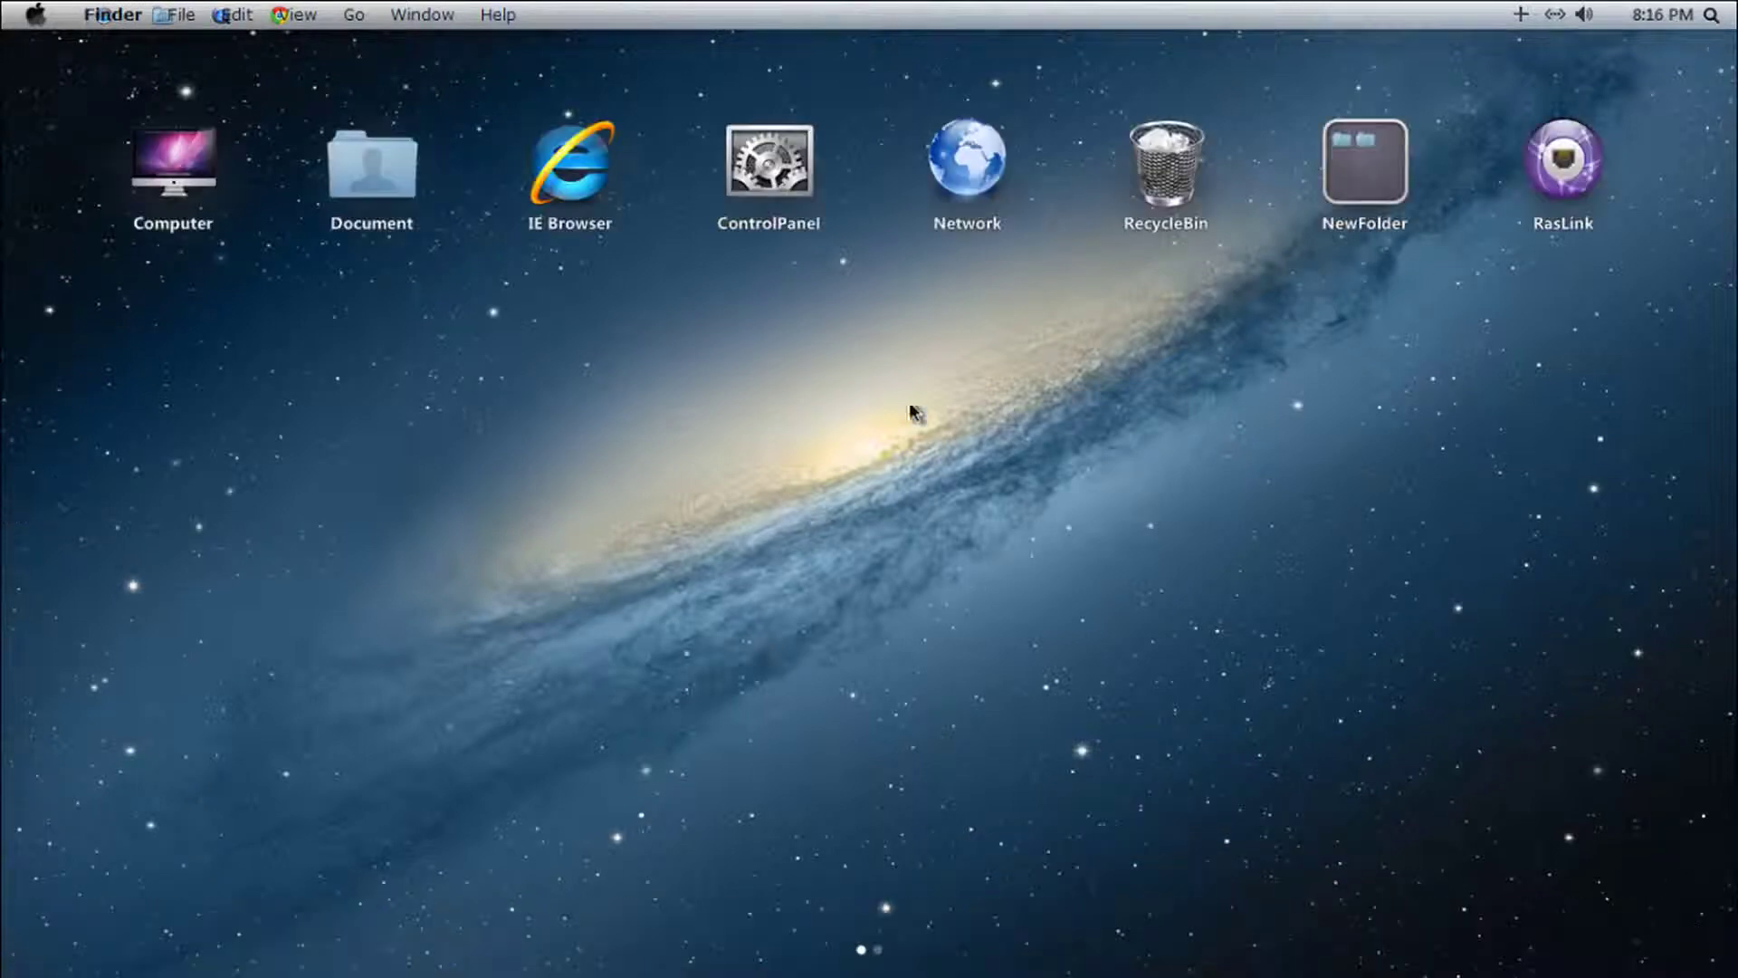
left_click(1392, 178)
left_click(508, 691)
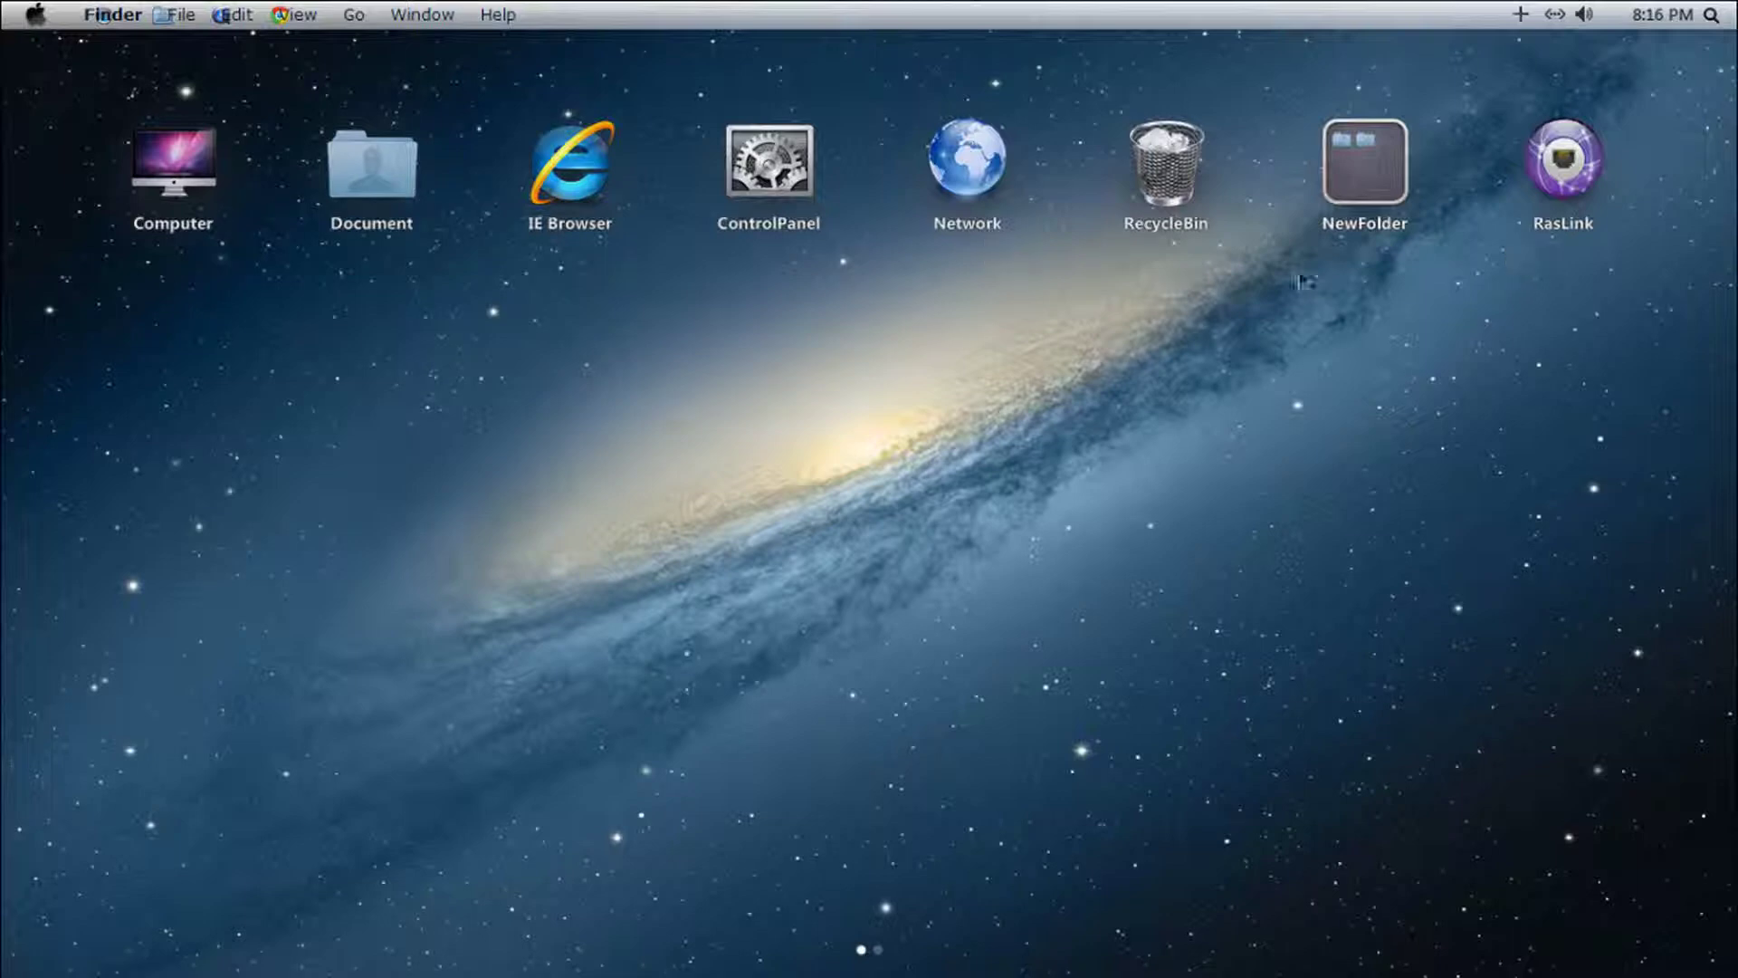
- Open Computer from Launchpad, browse into the empty Documents library, move the window, then close it
left_click(175, 179)
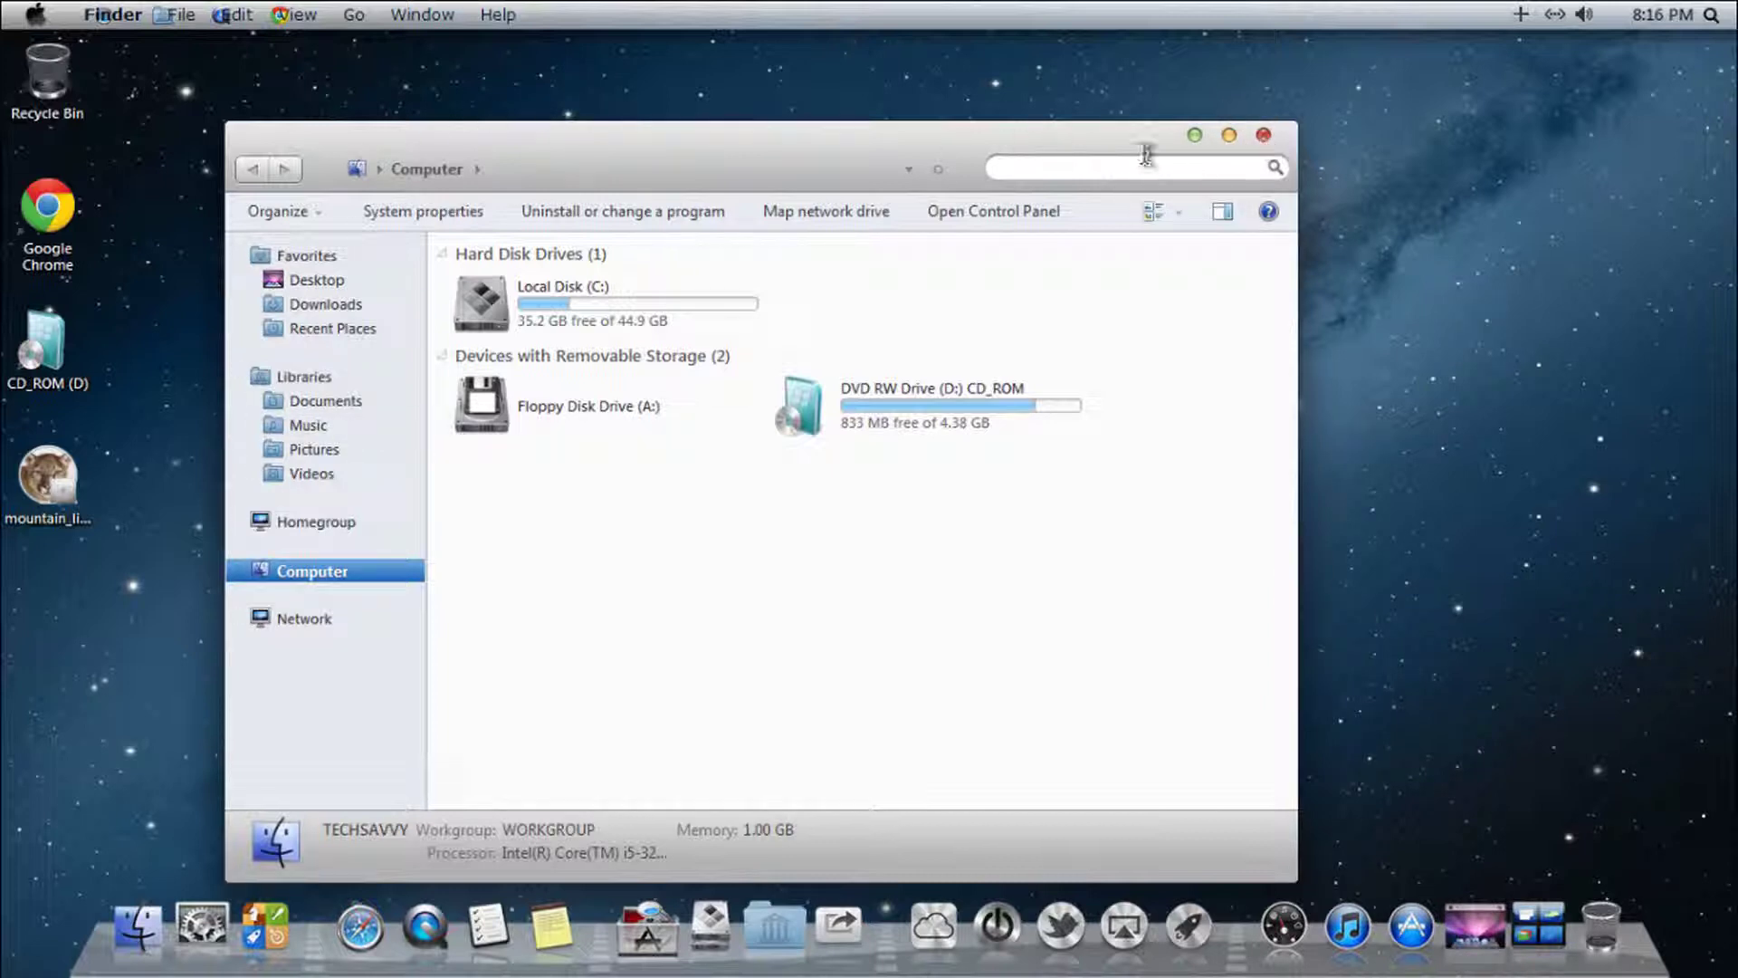
left_click(512, 306)
left_click(331, 401)
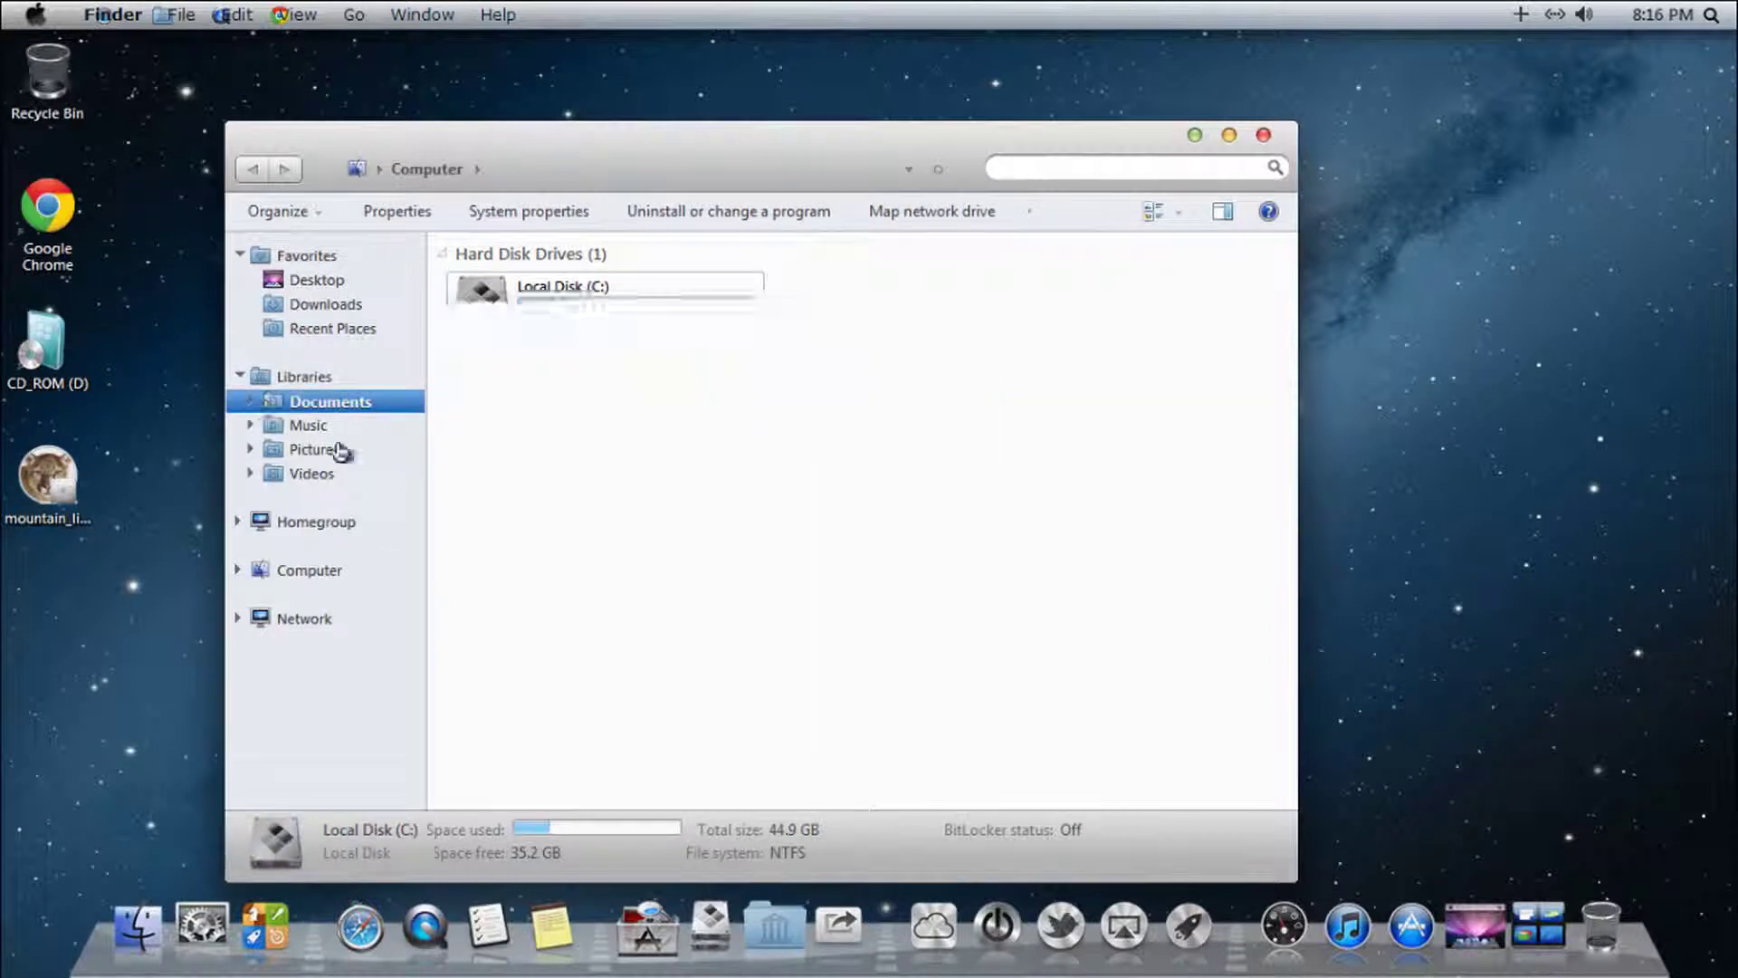
left_click_drag(1057, 156, 989, 100)
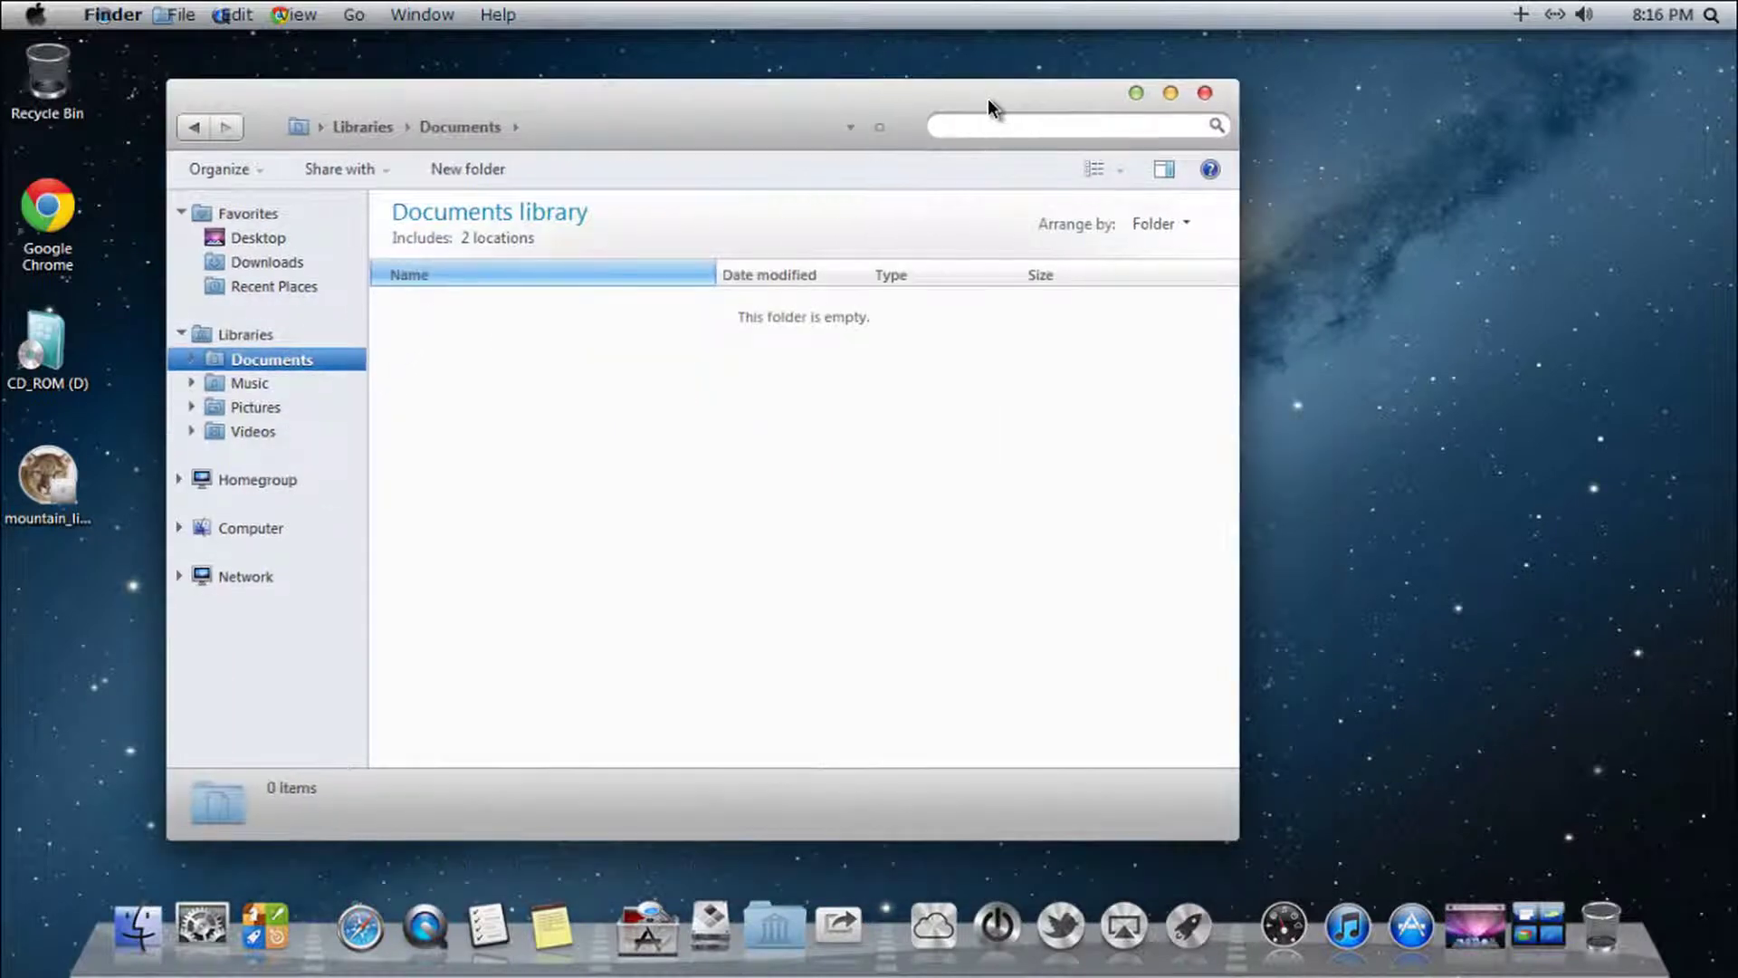
left_click(1204, 94)
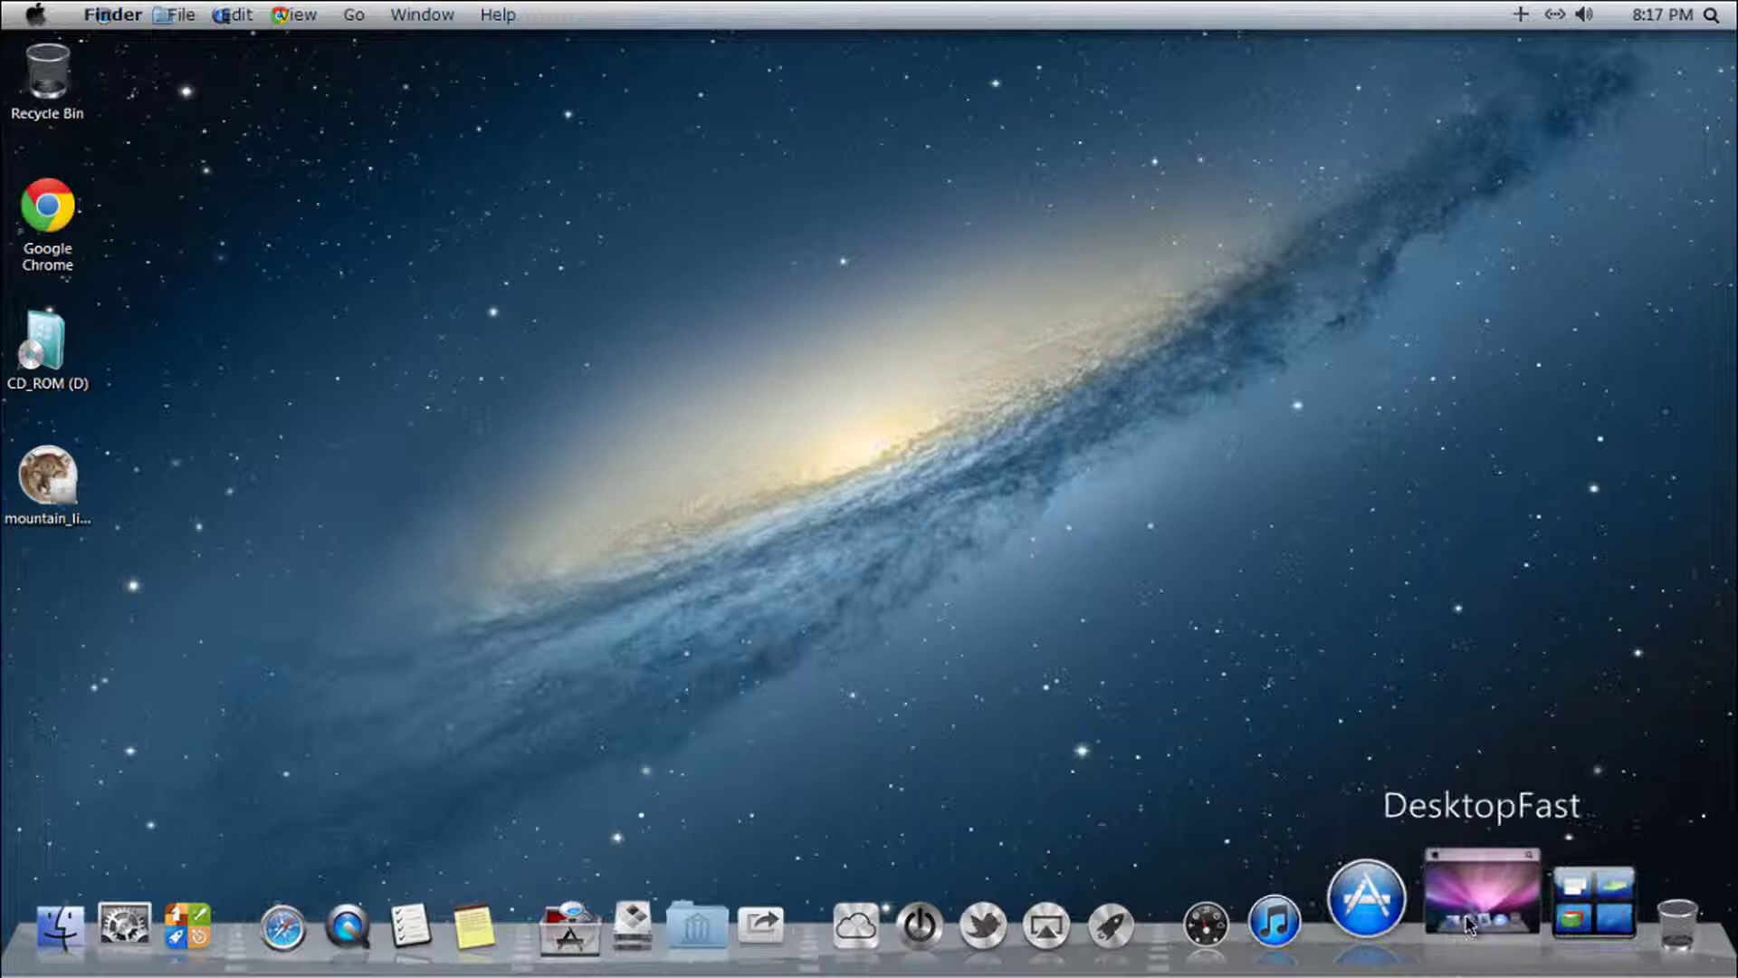
left_click(1471, 923)
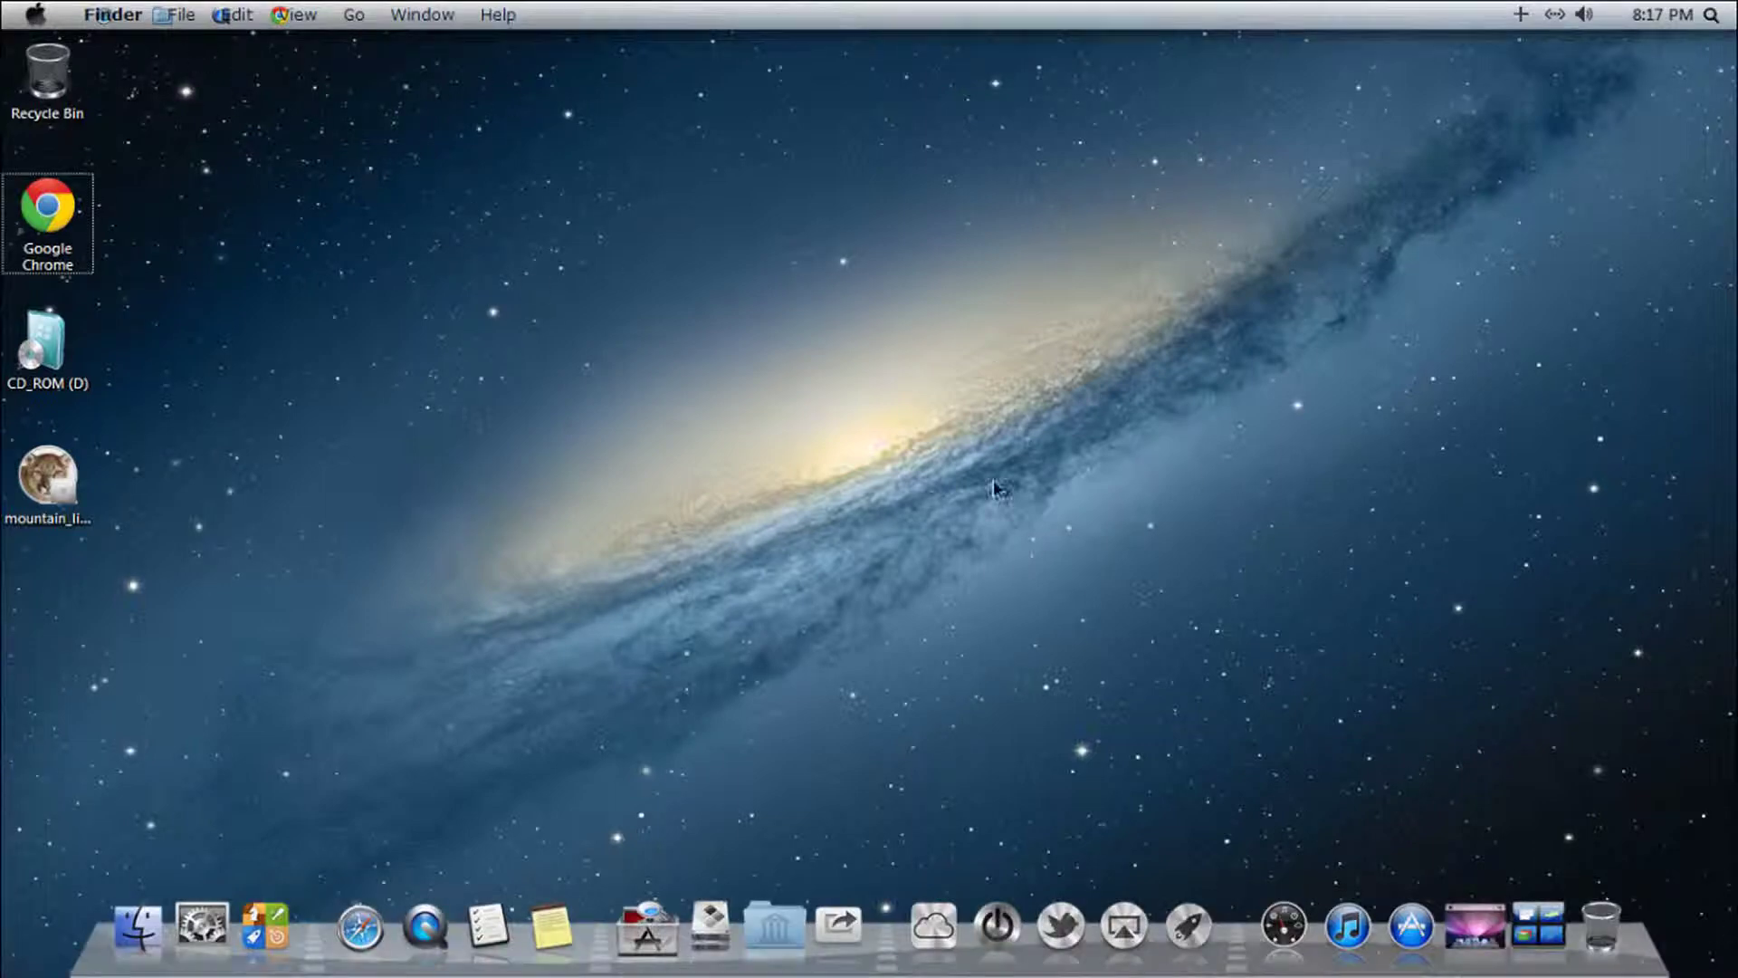
left_click(36, 17)
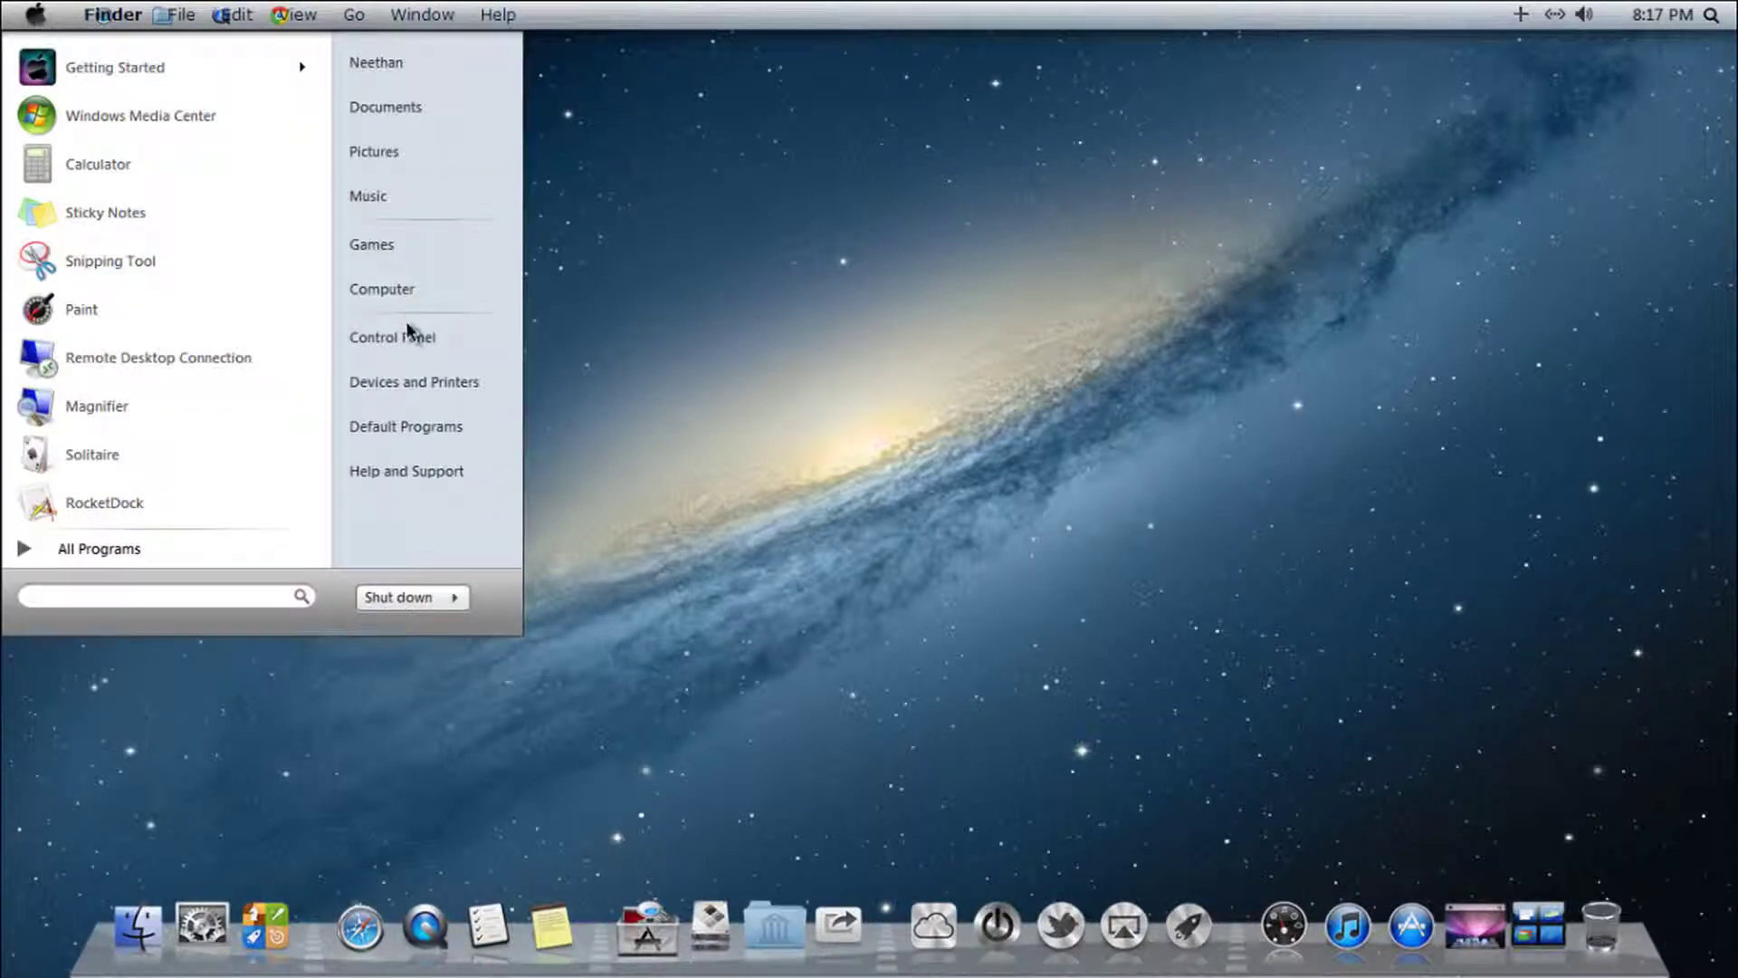
left_click(1308, 604)
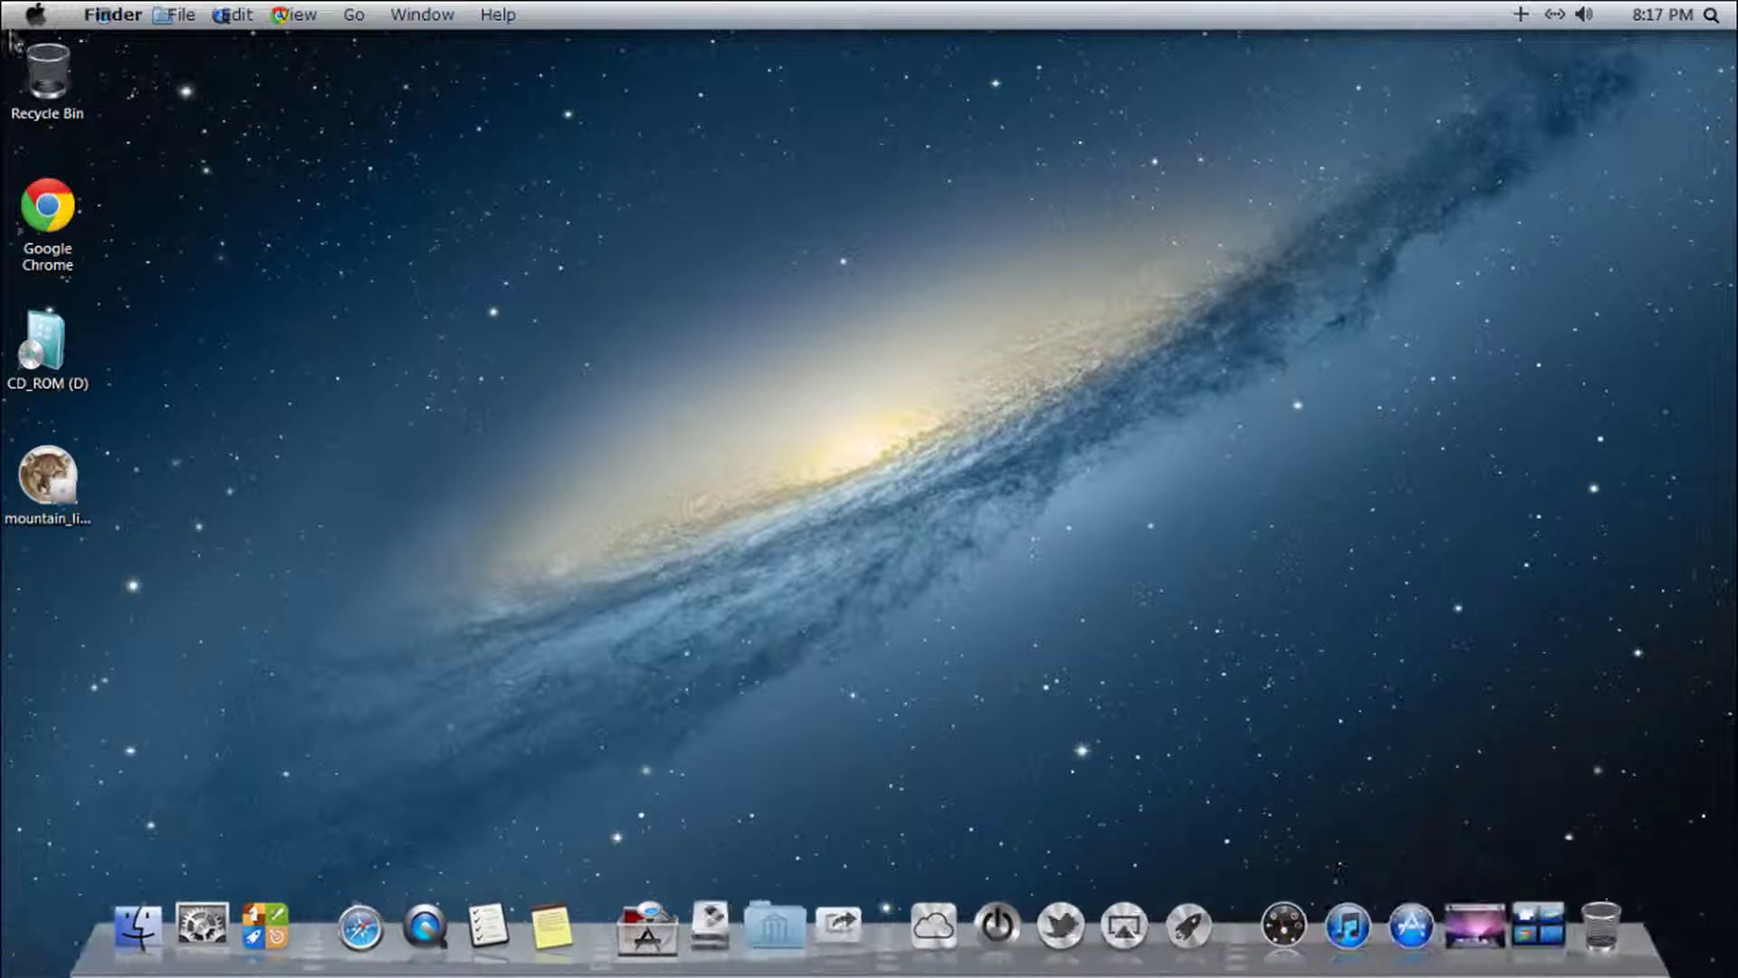
left_click(36, 13)
left_click(434, 300)
key("alt+Tab")
key("alt+Tab")
key("alt+Tab")
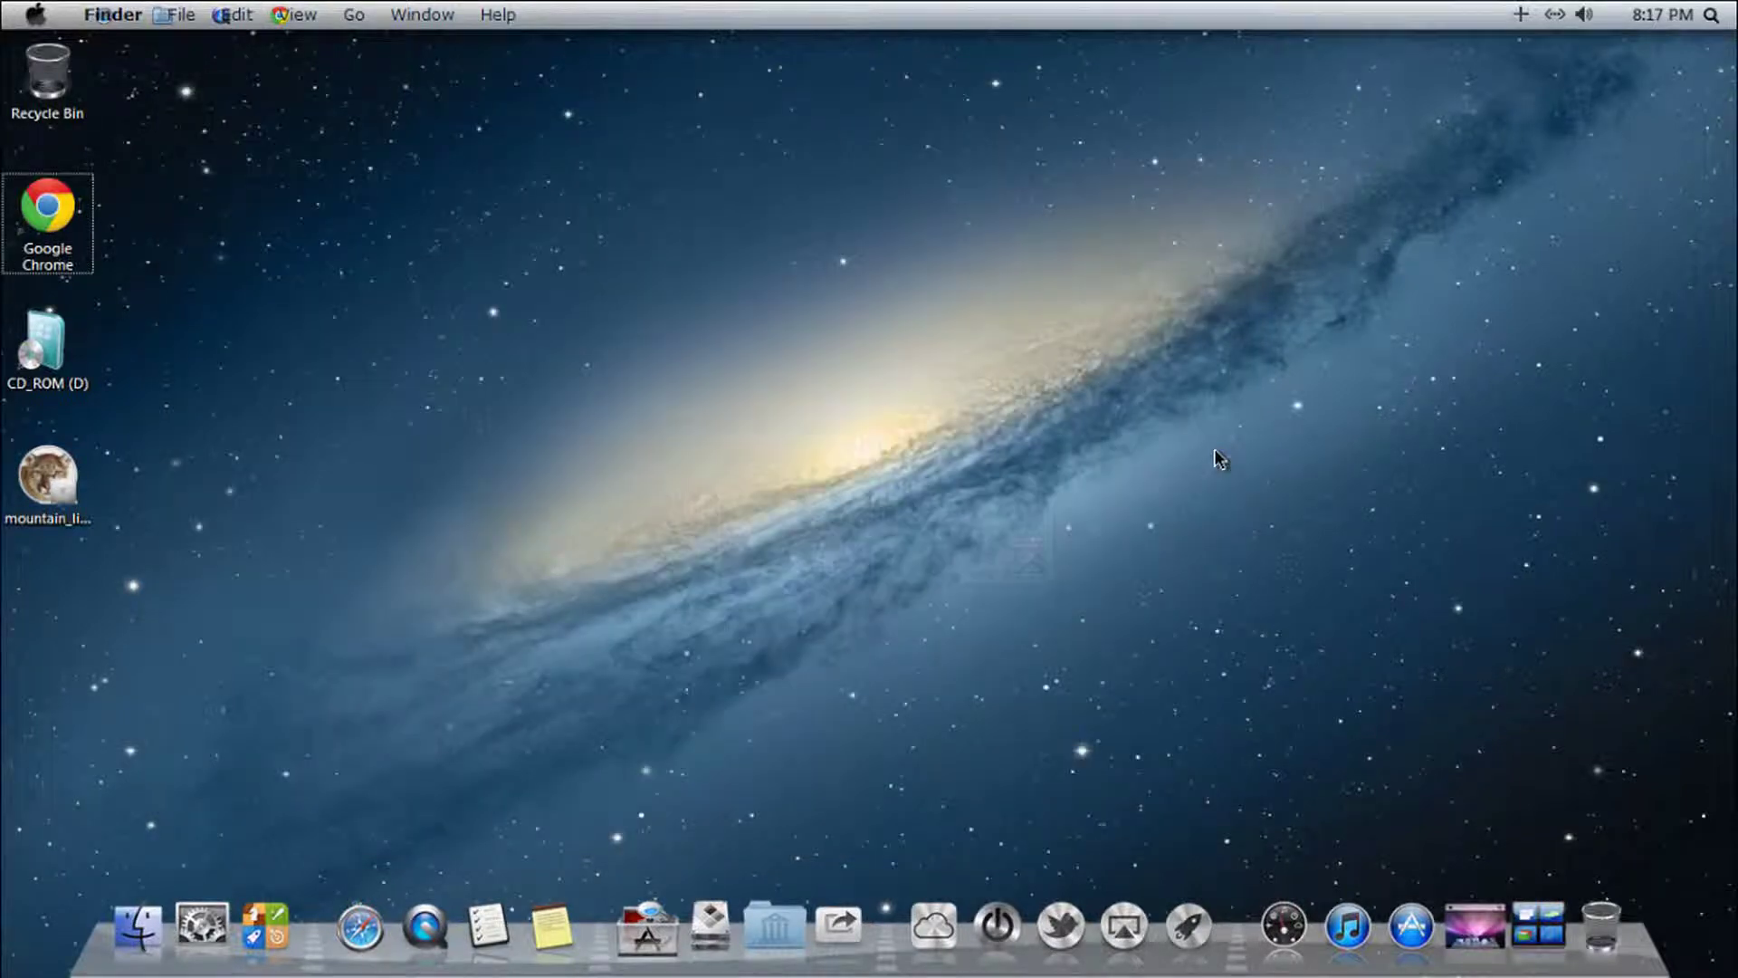
key("super+Tab")
key("super+Tab")
key("super+Tab")
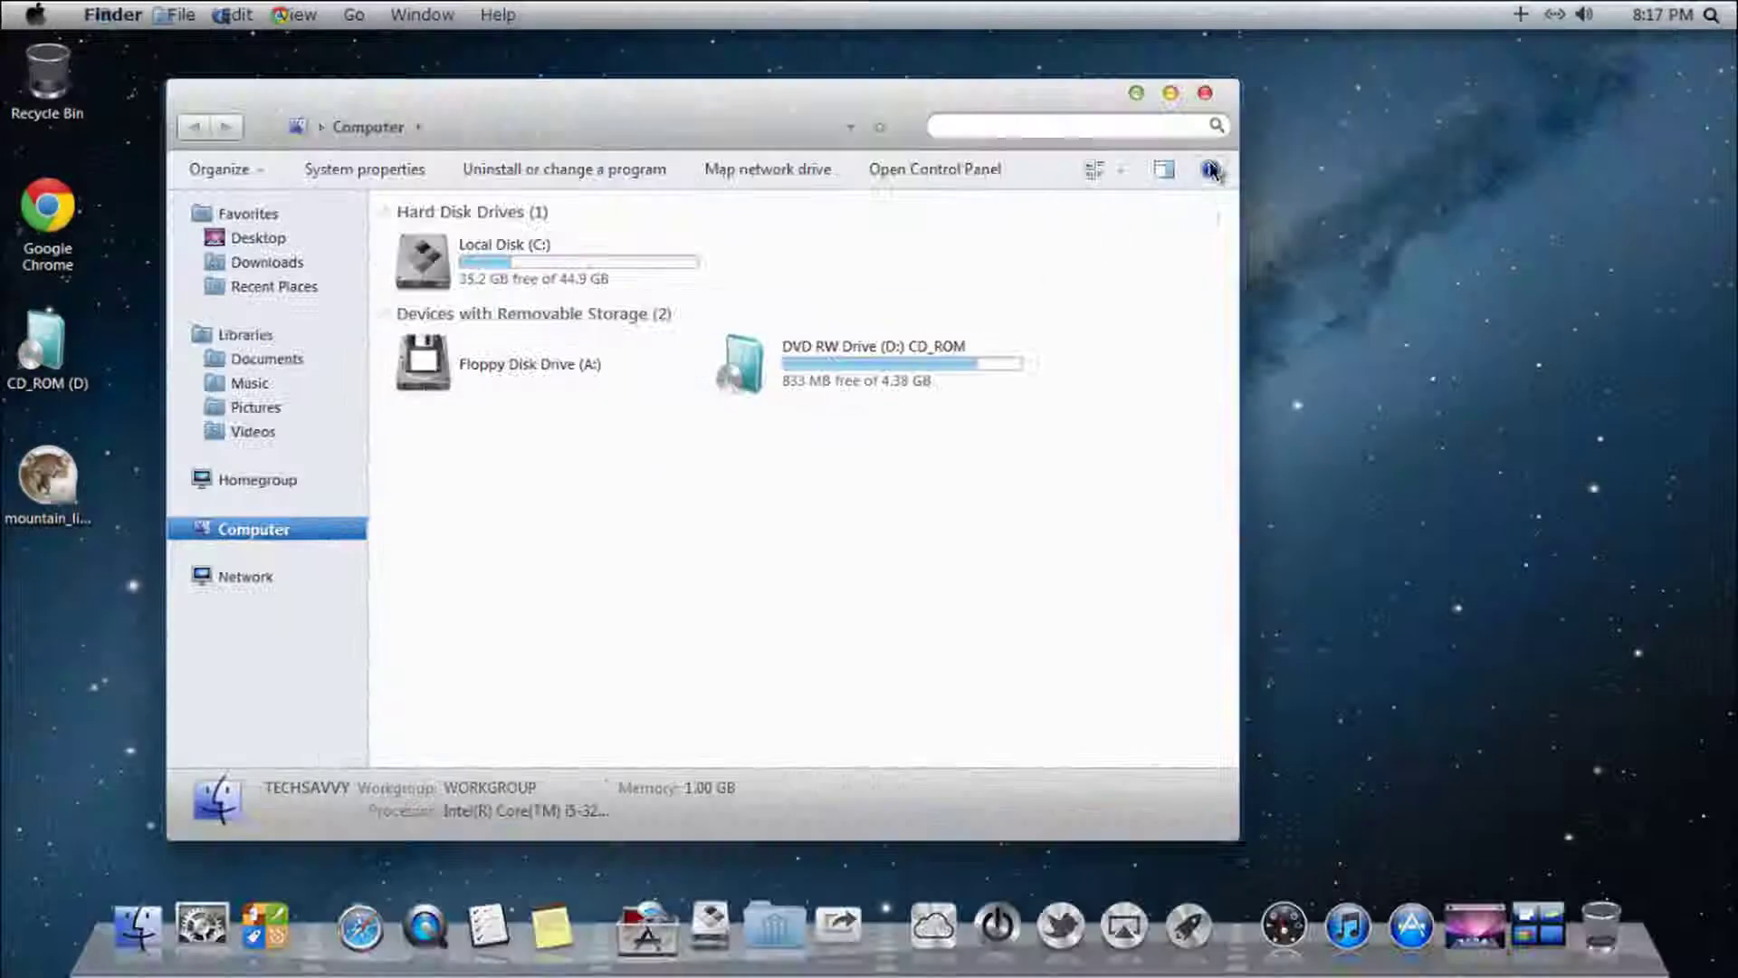
left_click(1212, 101)
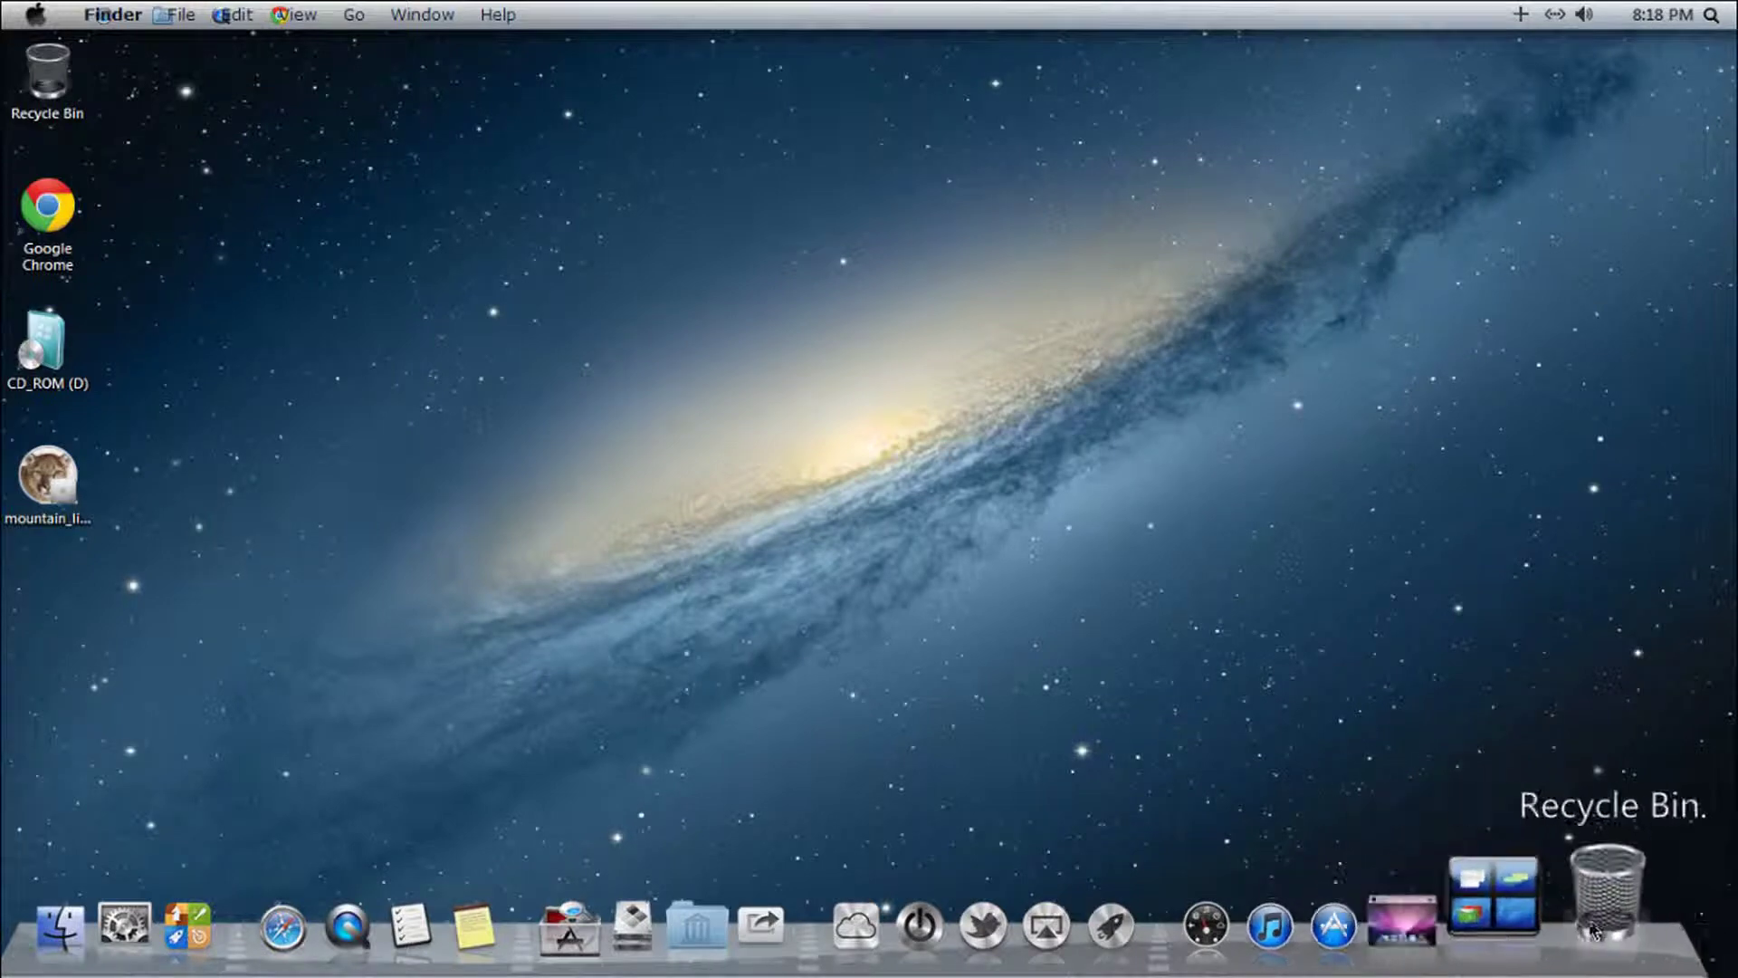
- Open the Official Apple Store US page from the App Store icon, close Chrome, then launch Exposé
left_click(1334, 925)
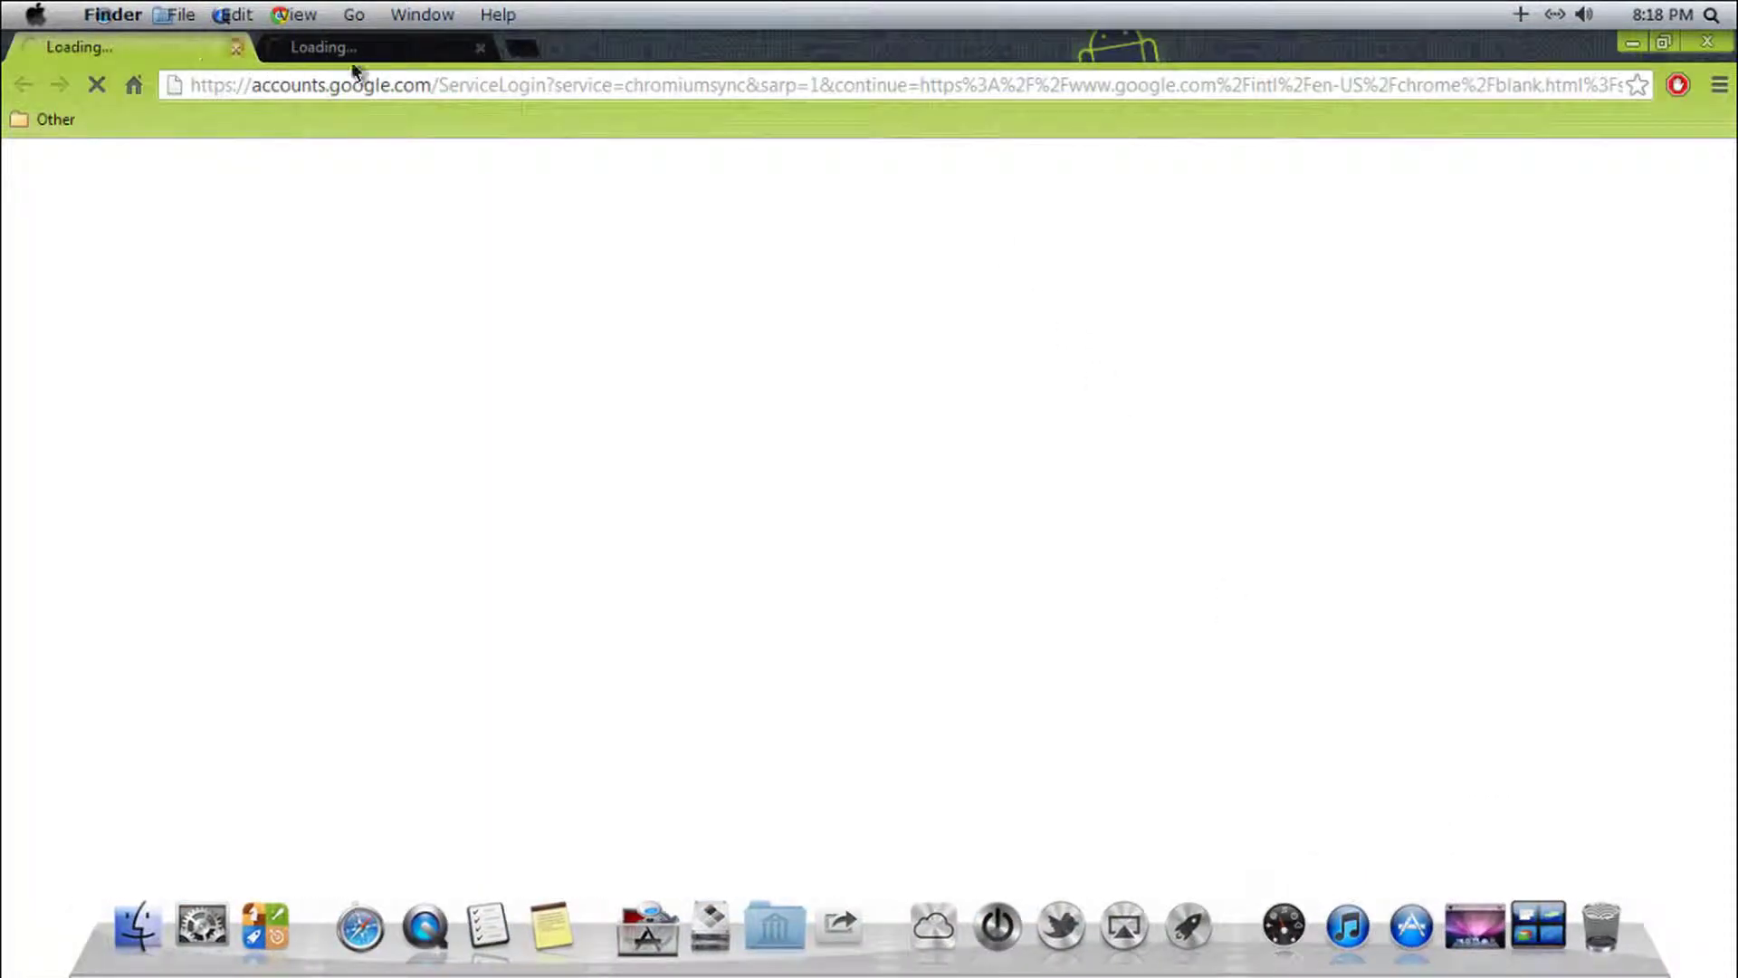
left_click(353, 54)
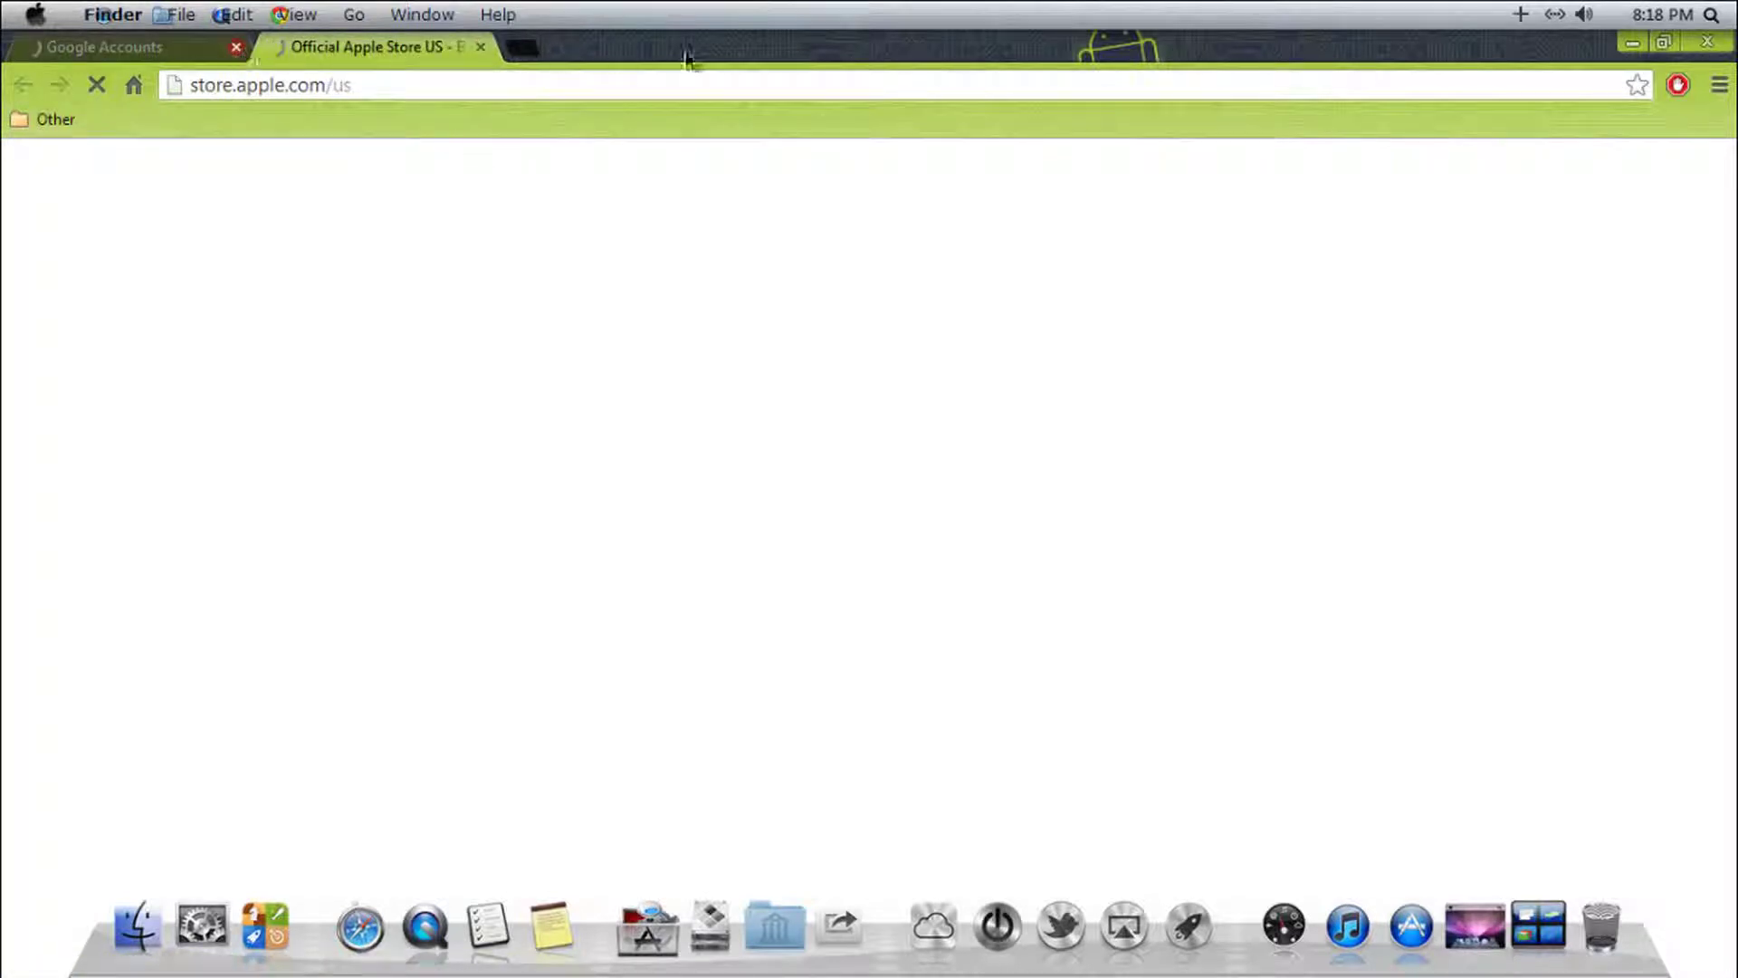
left_click(236, 47)
left_click(1708, 45)
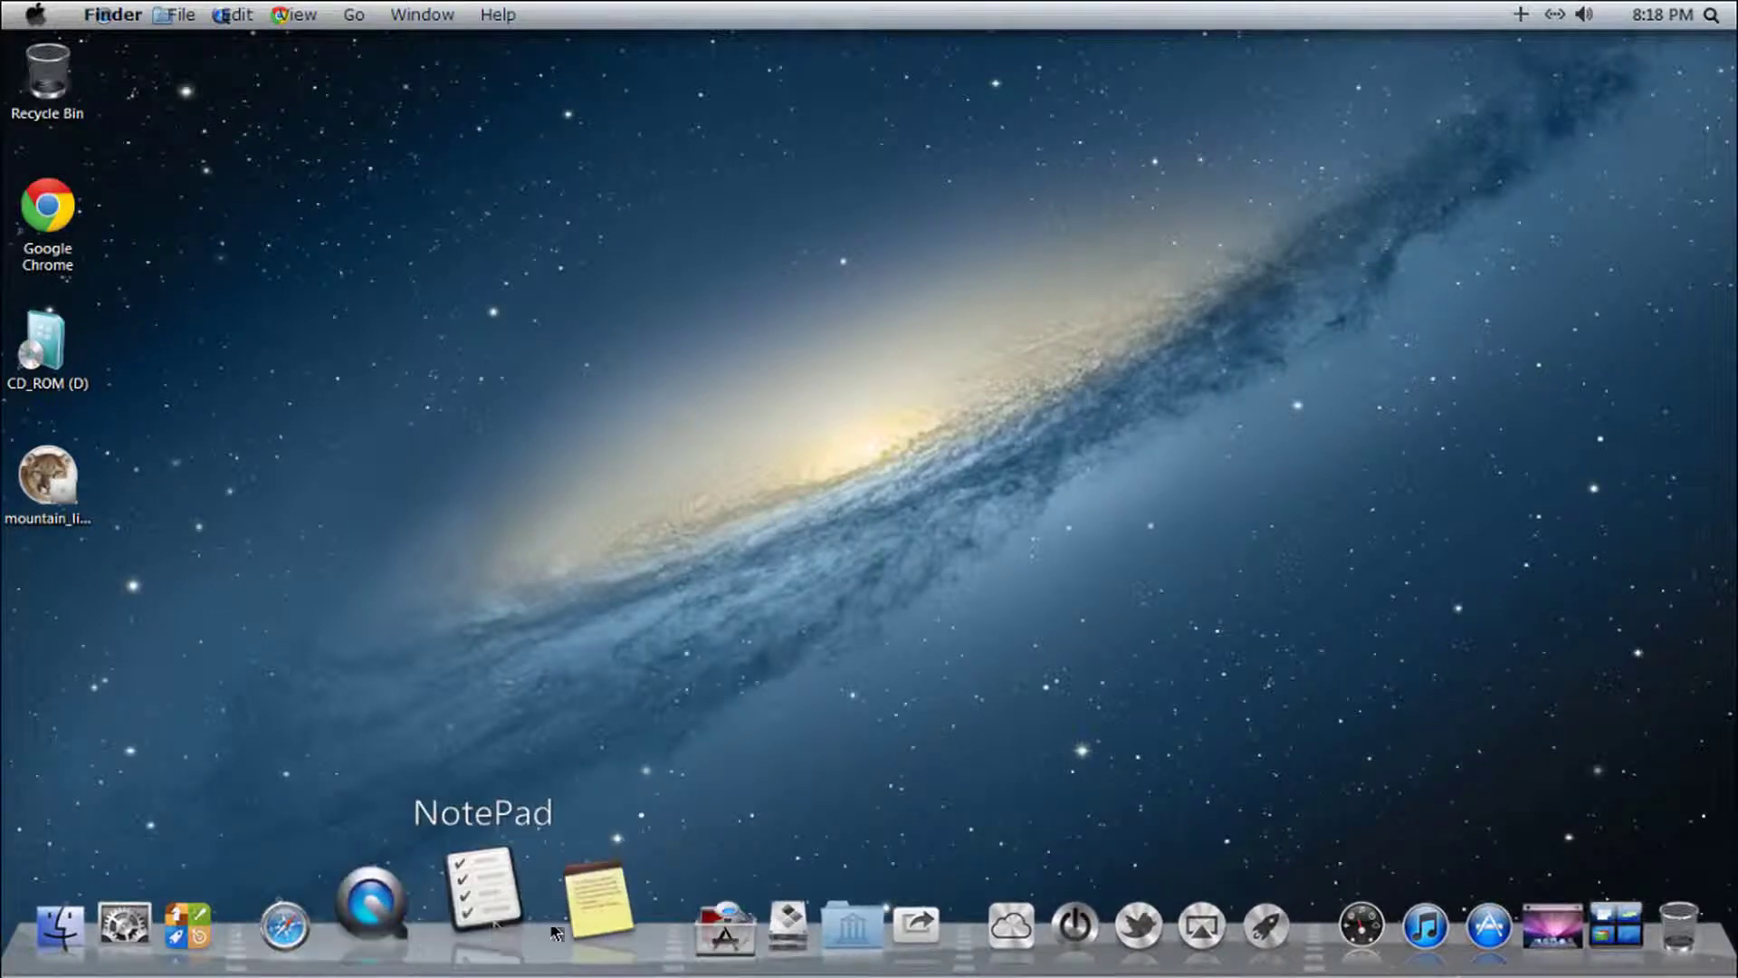
left_click(1527, 933)
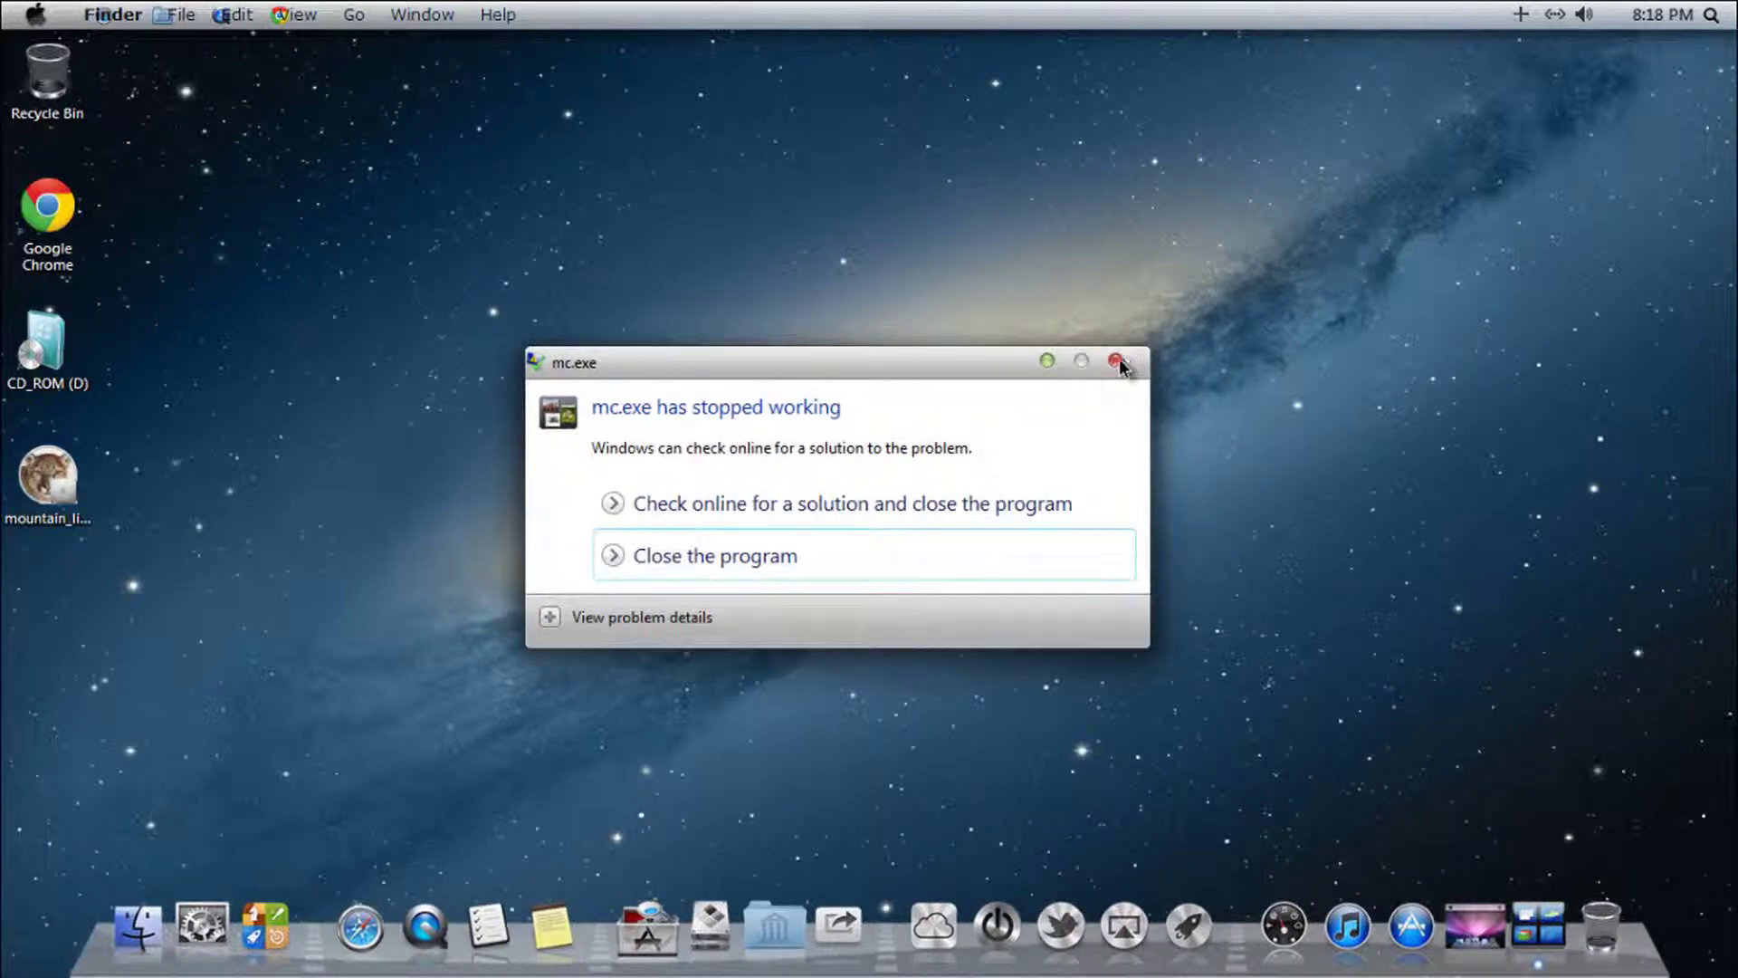
- Dismiss the mc.exe error, launch XWidget, and line up the clock, drive, calendar and battery widgets on the right edge
left_click(1140, 333)
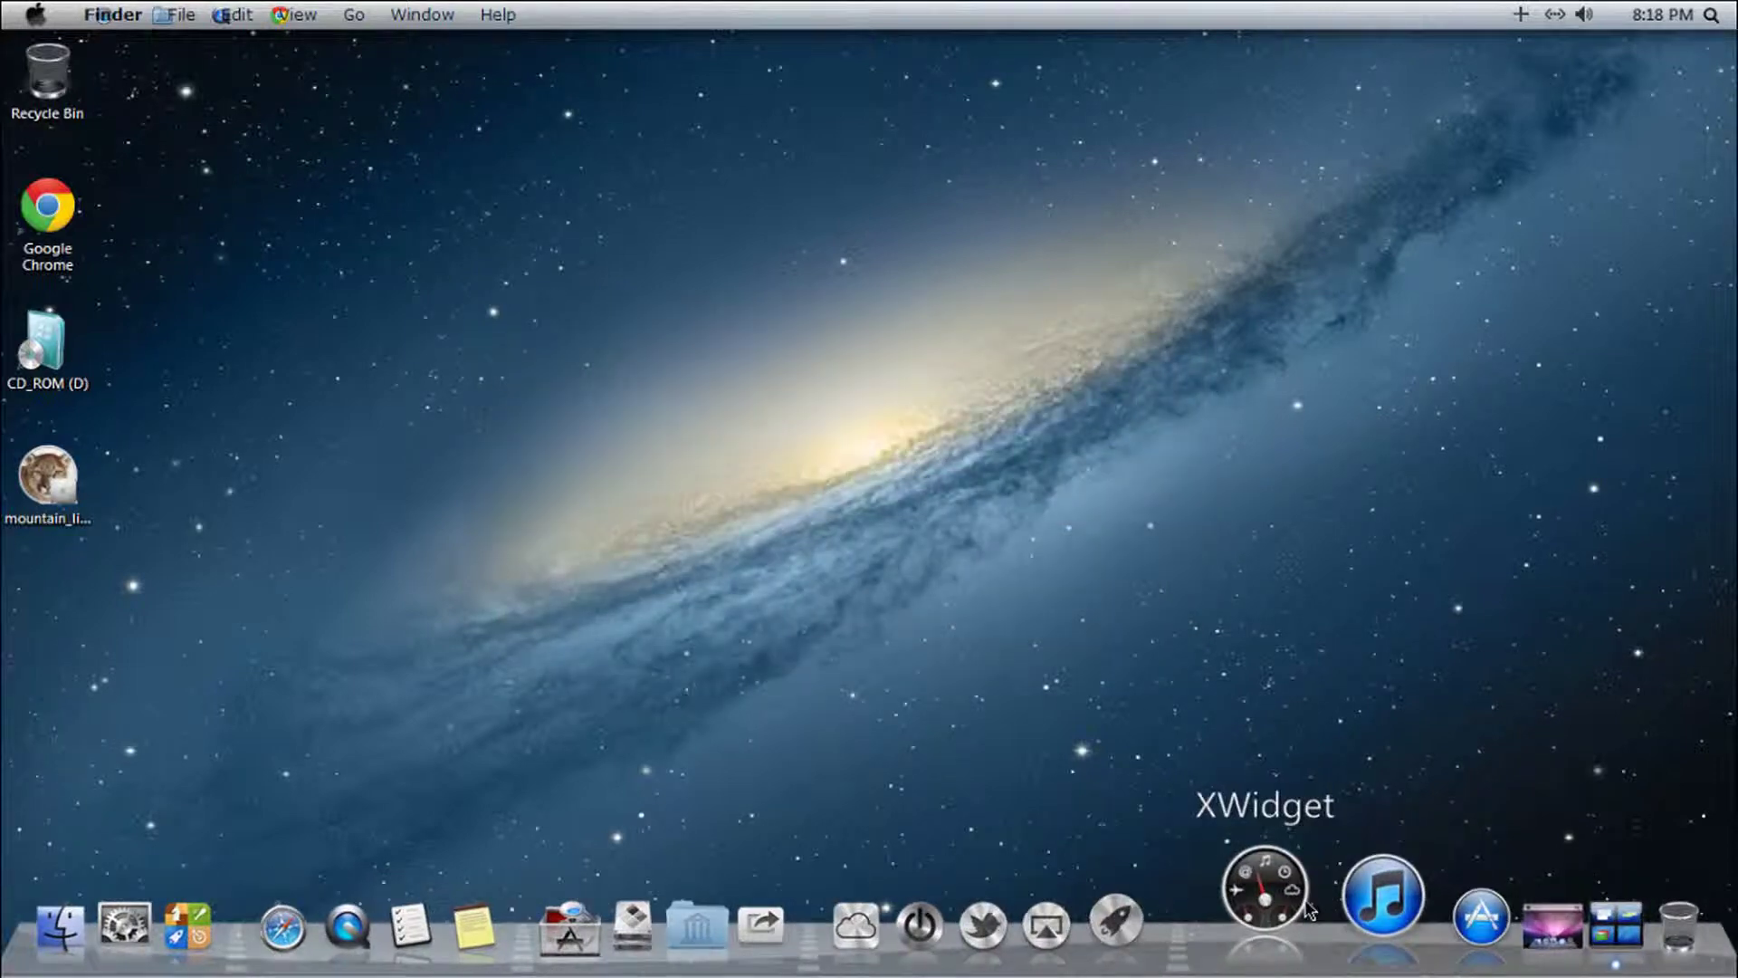
left_click(1265, 892)
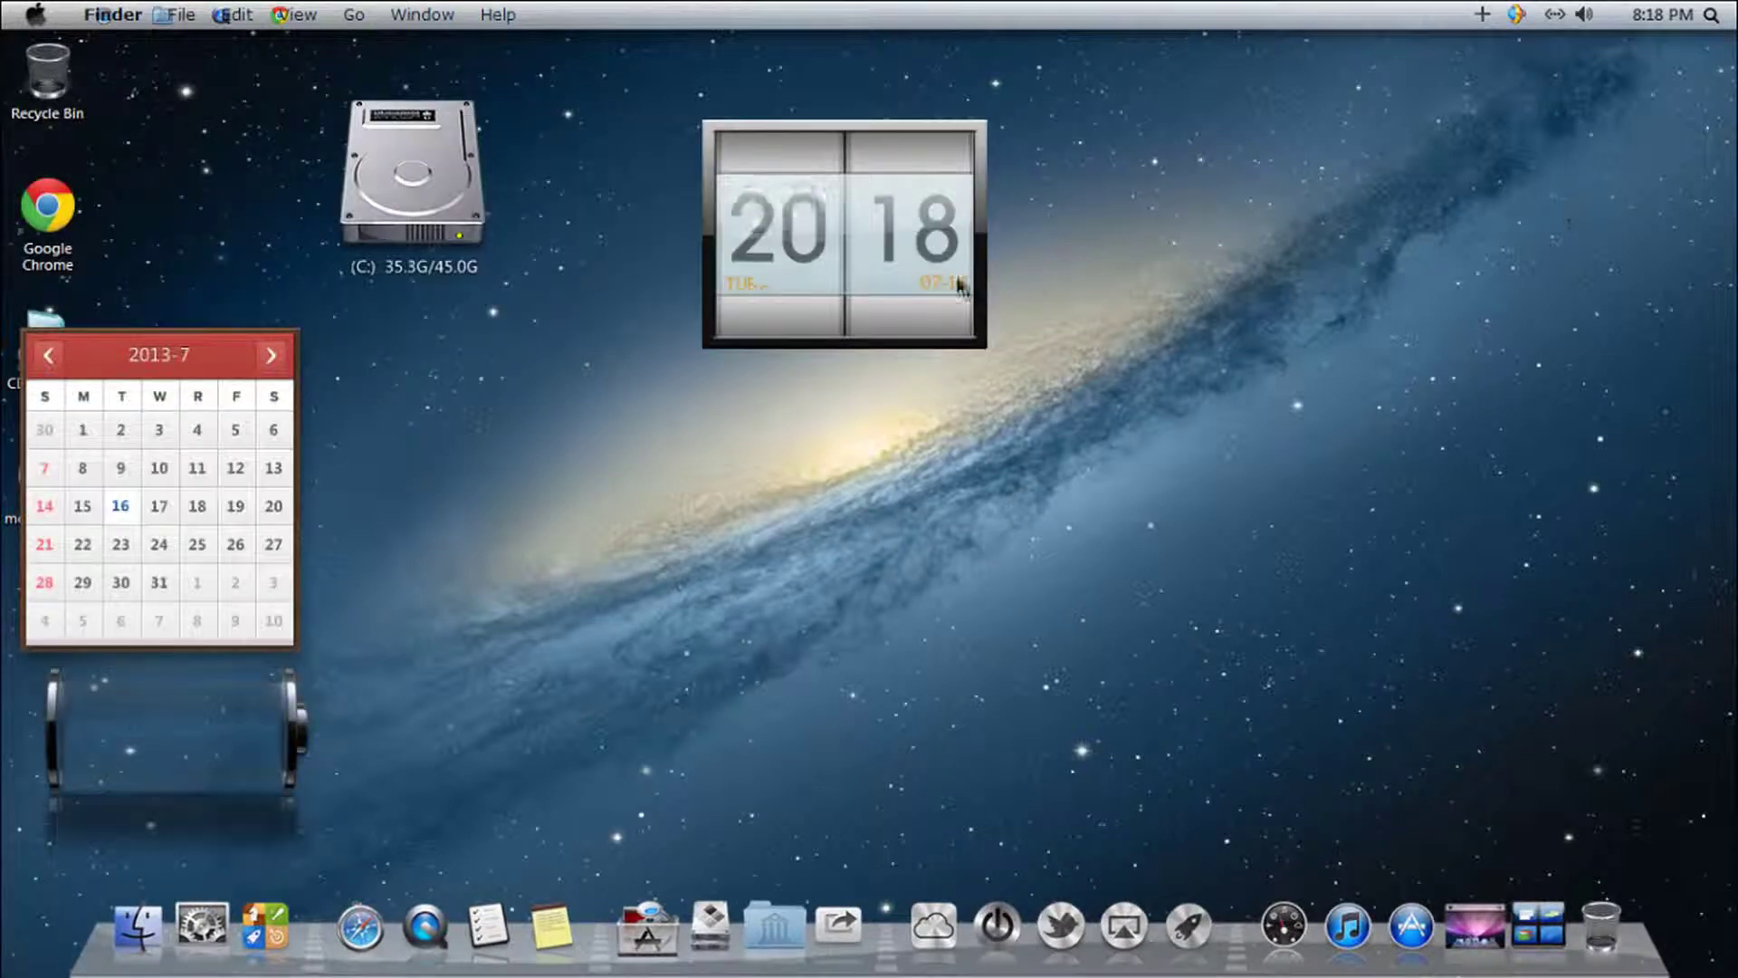
left_click_drag(1063, 279, 1549, 210)
left_click_drag(389, 149, 1492, 358)
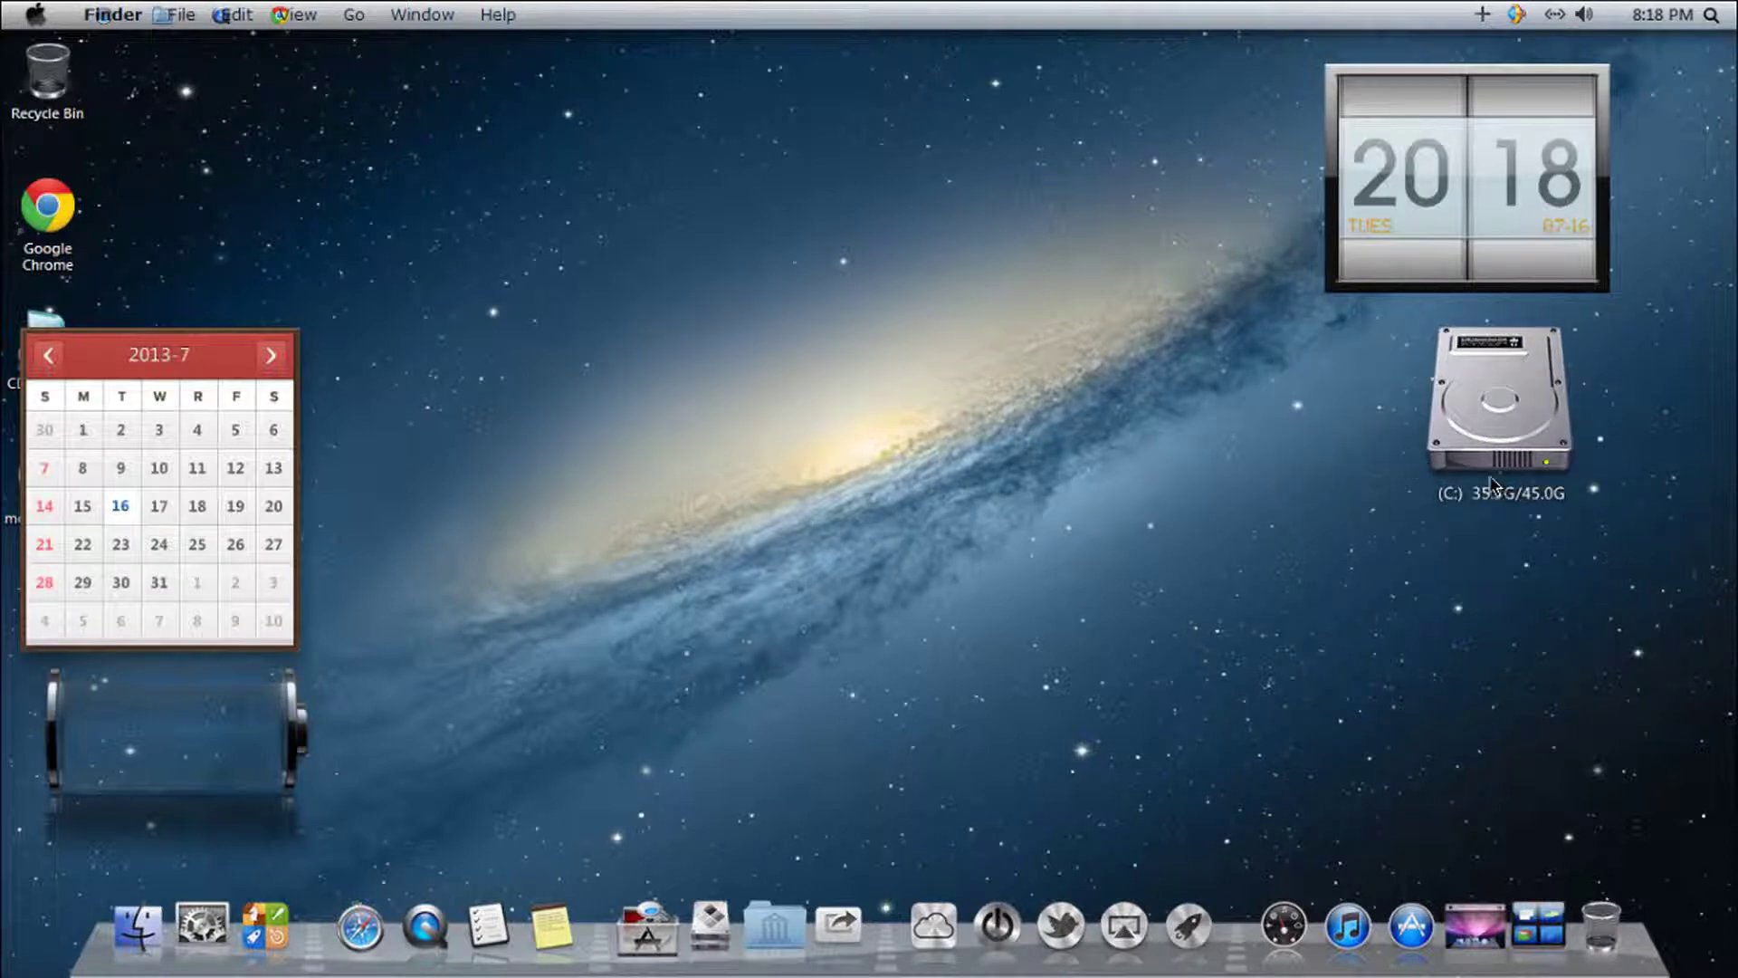
left_click_drag(178, 362, 1486, 534)
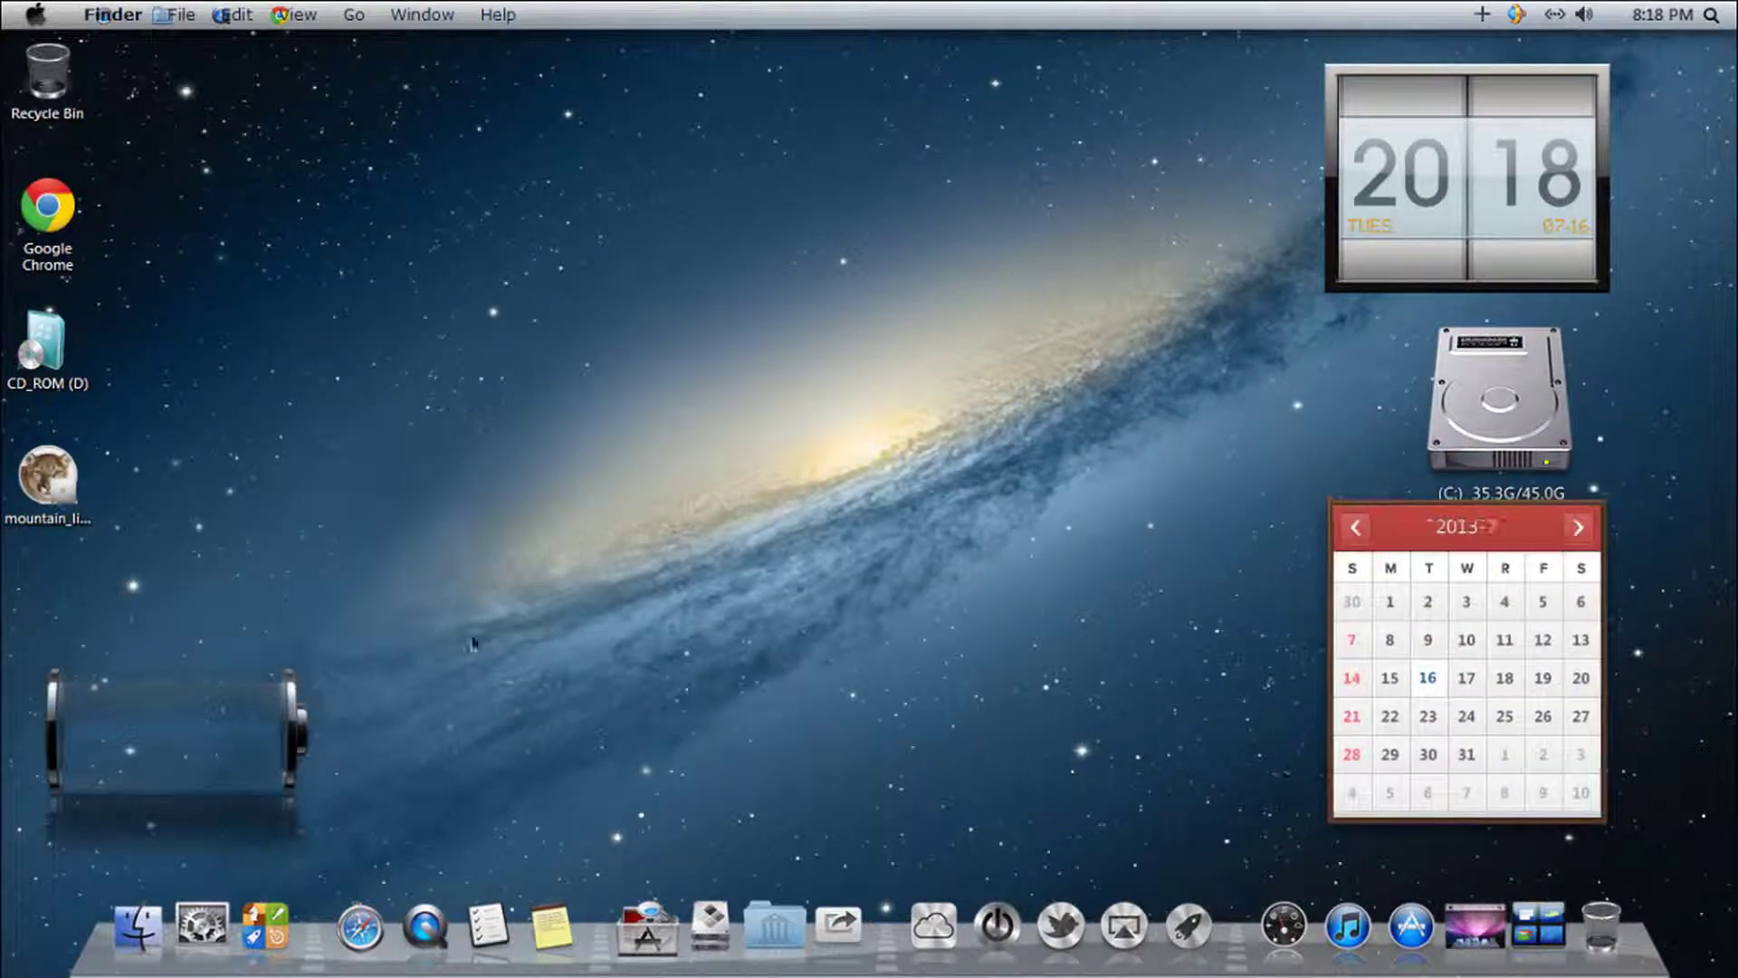
left_click_drag(282, 725, 1530, 708)
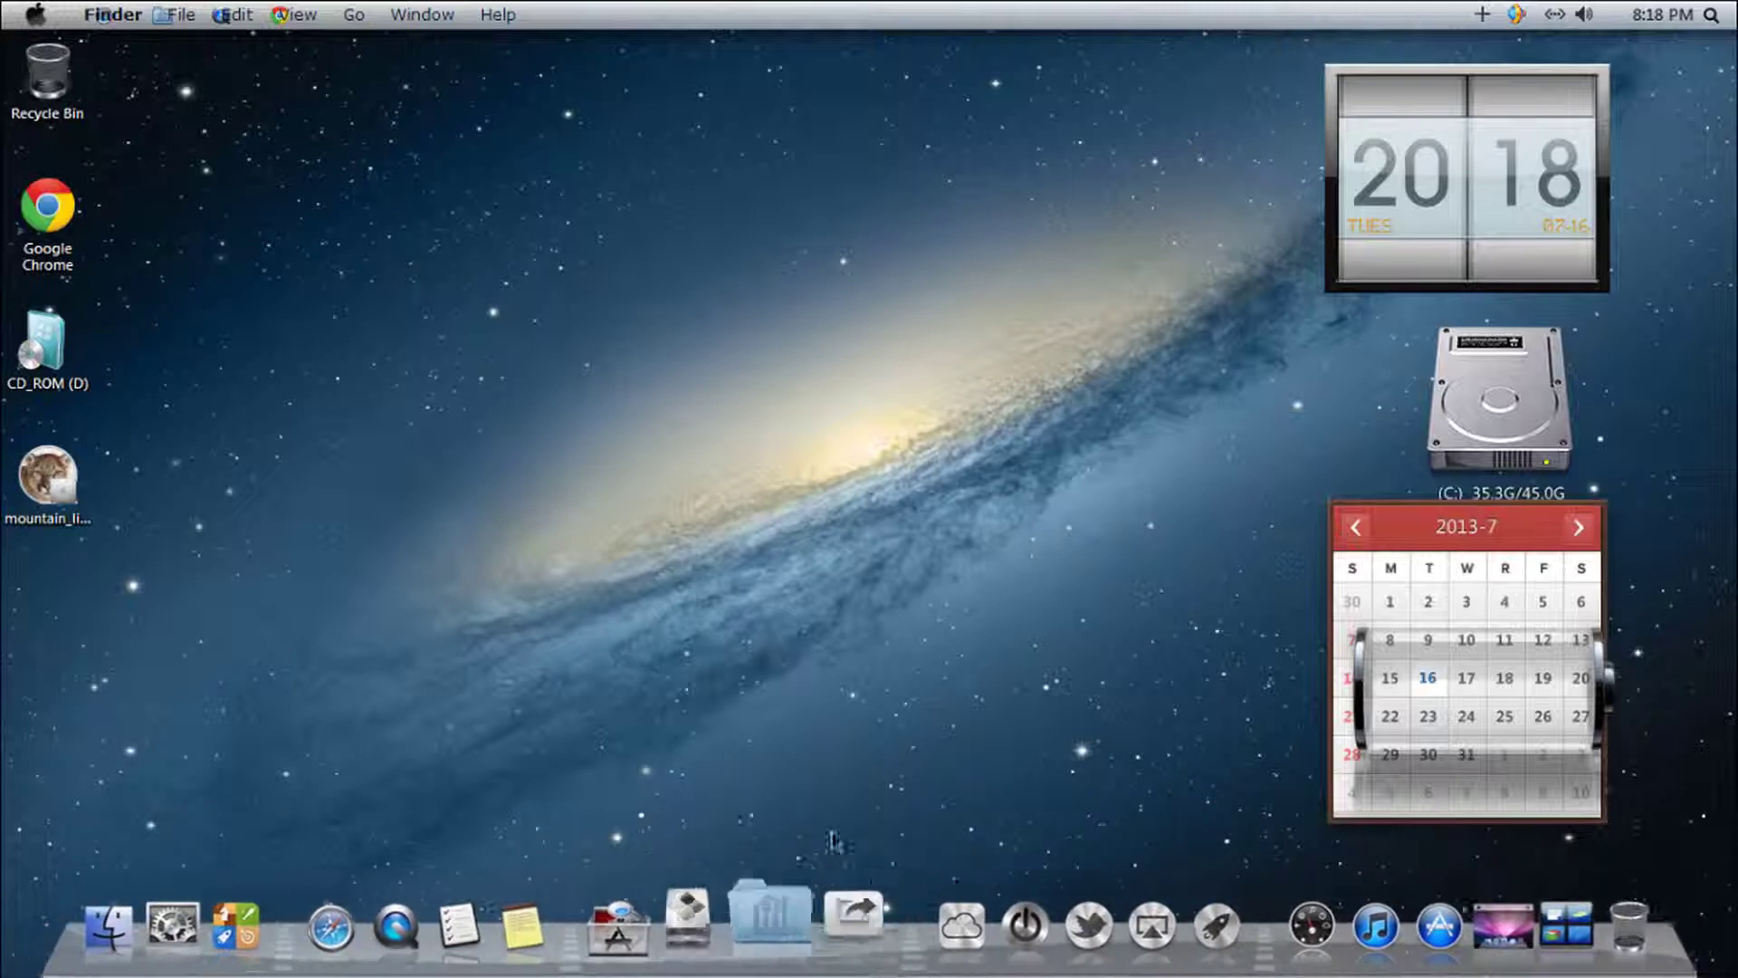
left_click(849, 905)
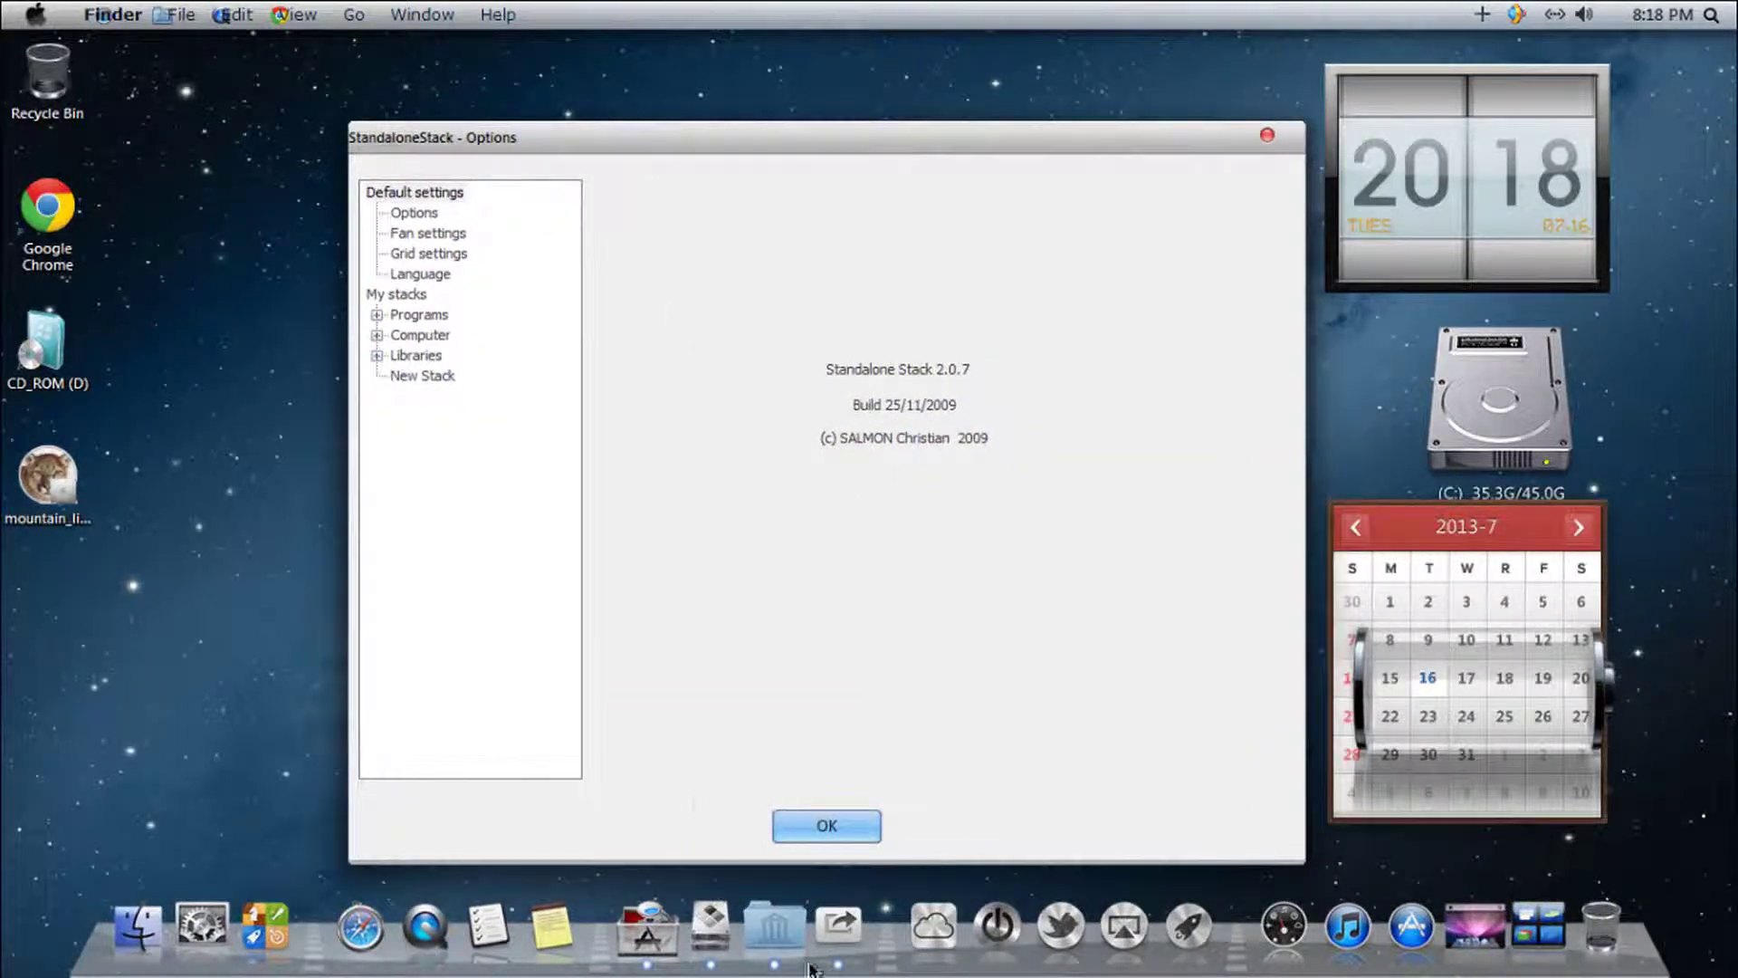
left_click(844, 835)
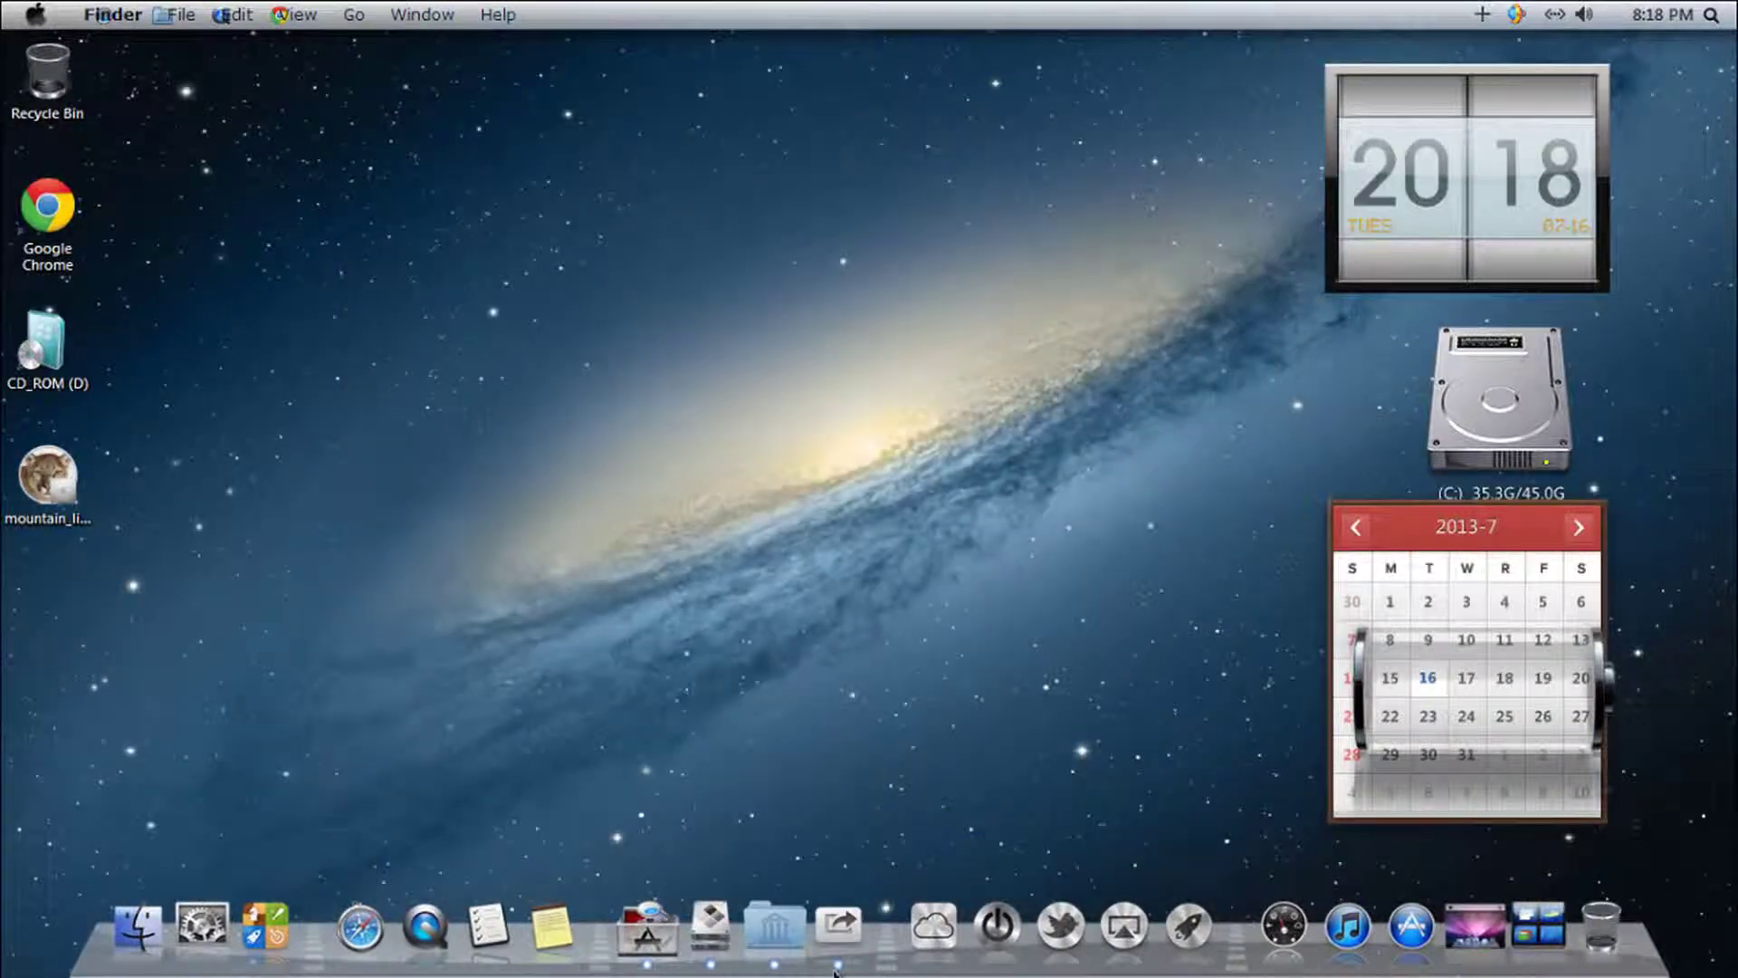
left_click(846, 937)
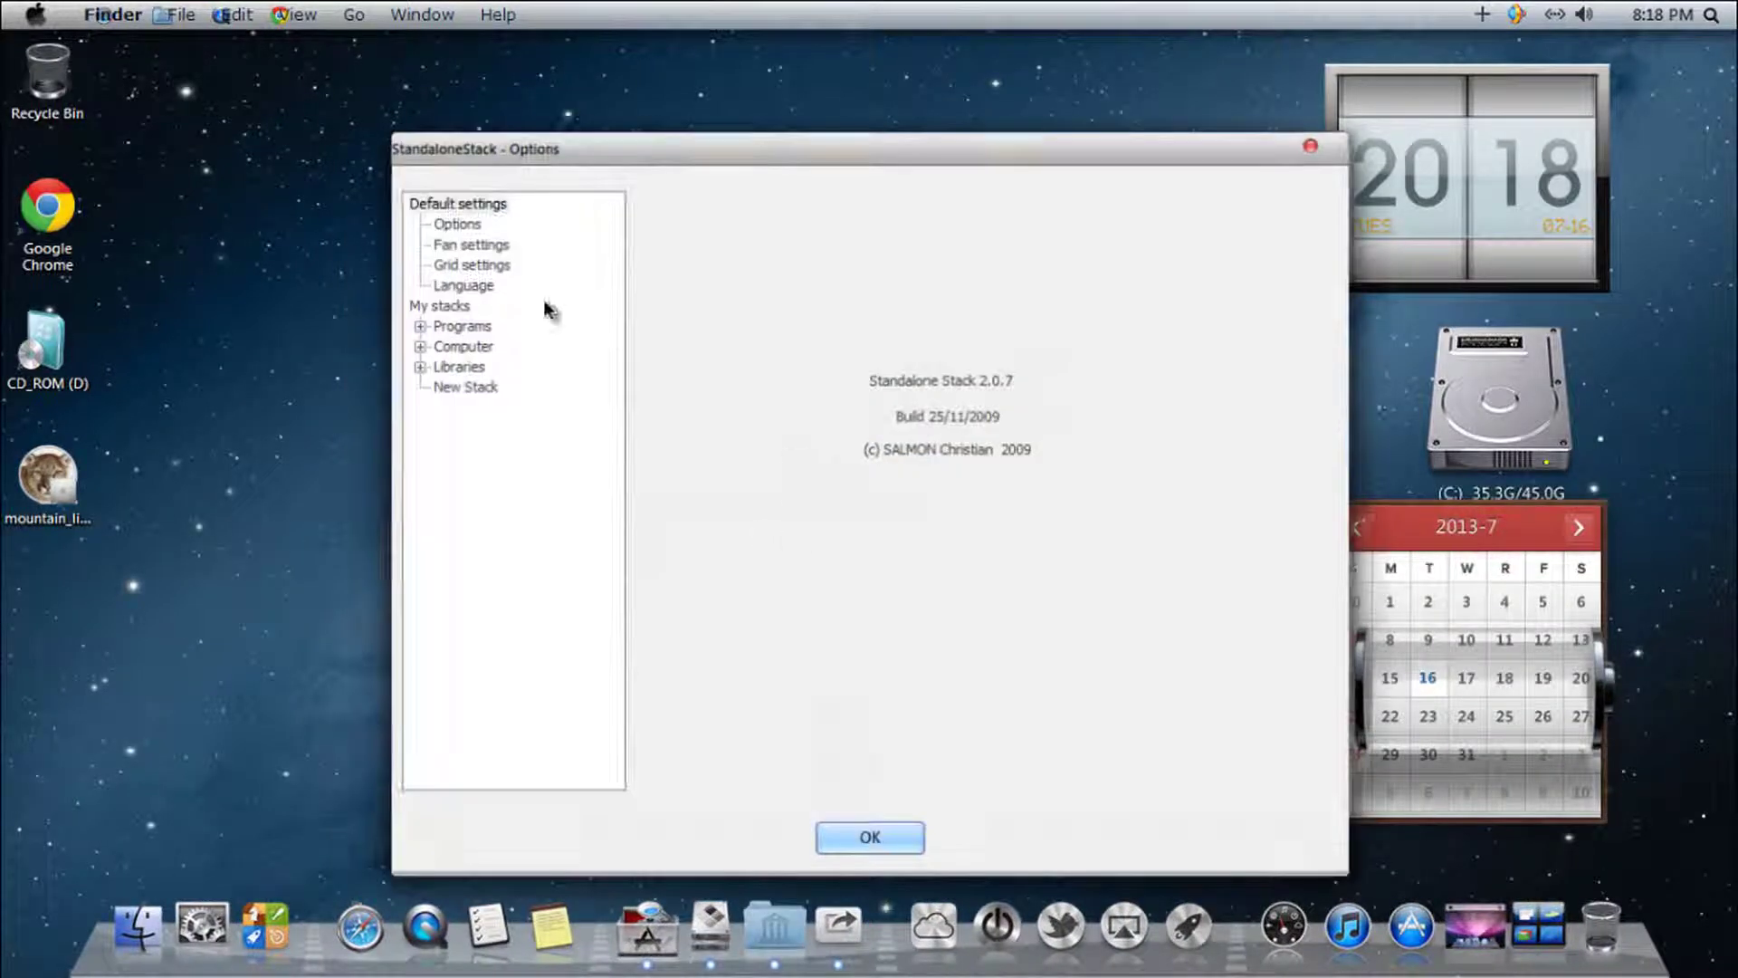
left_click(489, 244)
left_click(480, 264)
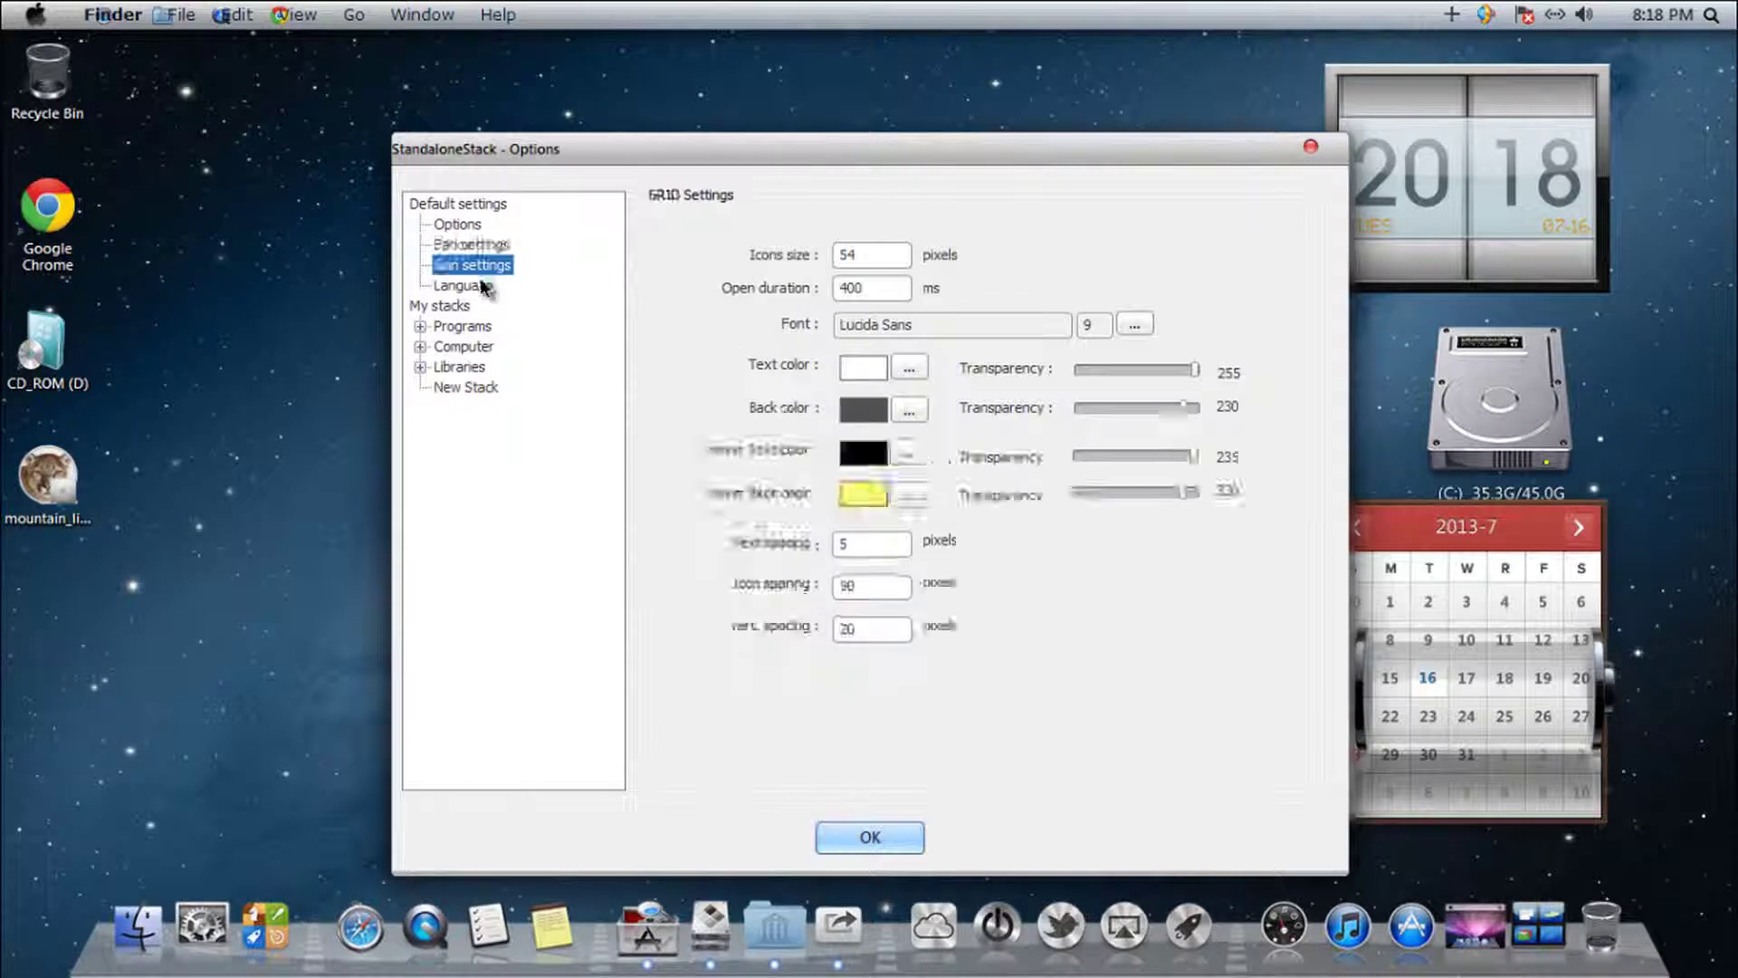
left_click(460, 367)
left_click(883, 836)
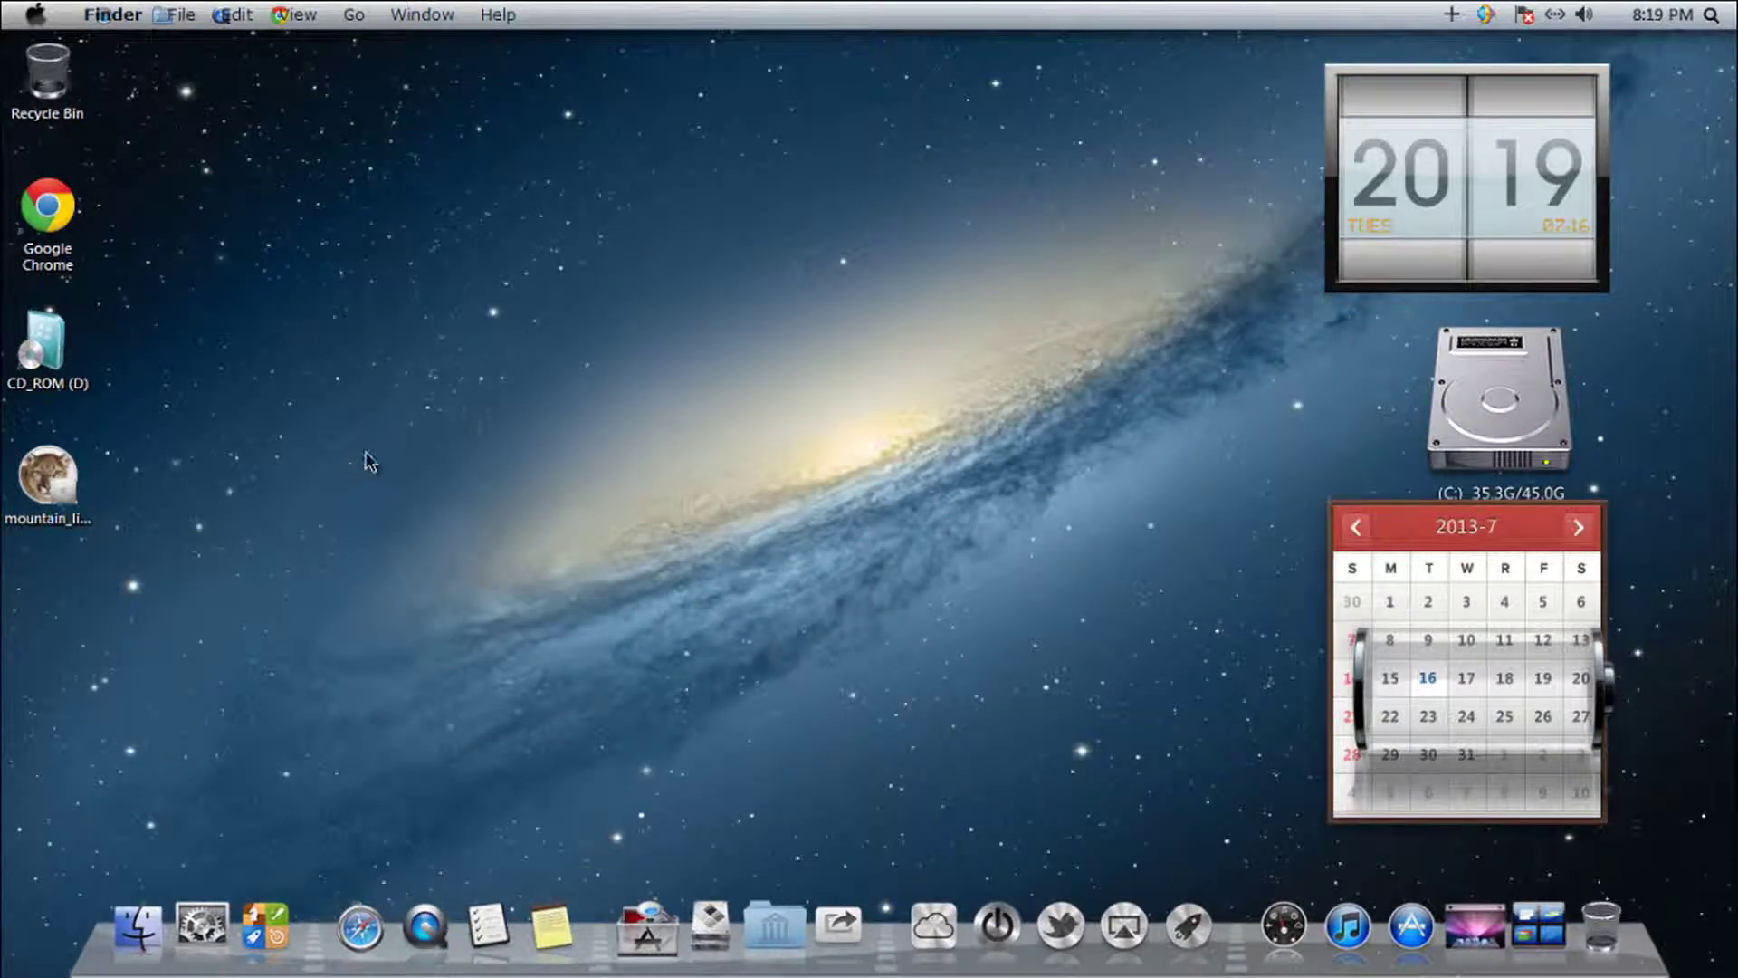
left_click_drag(47, 348, 163, 396)
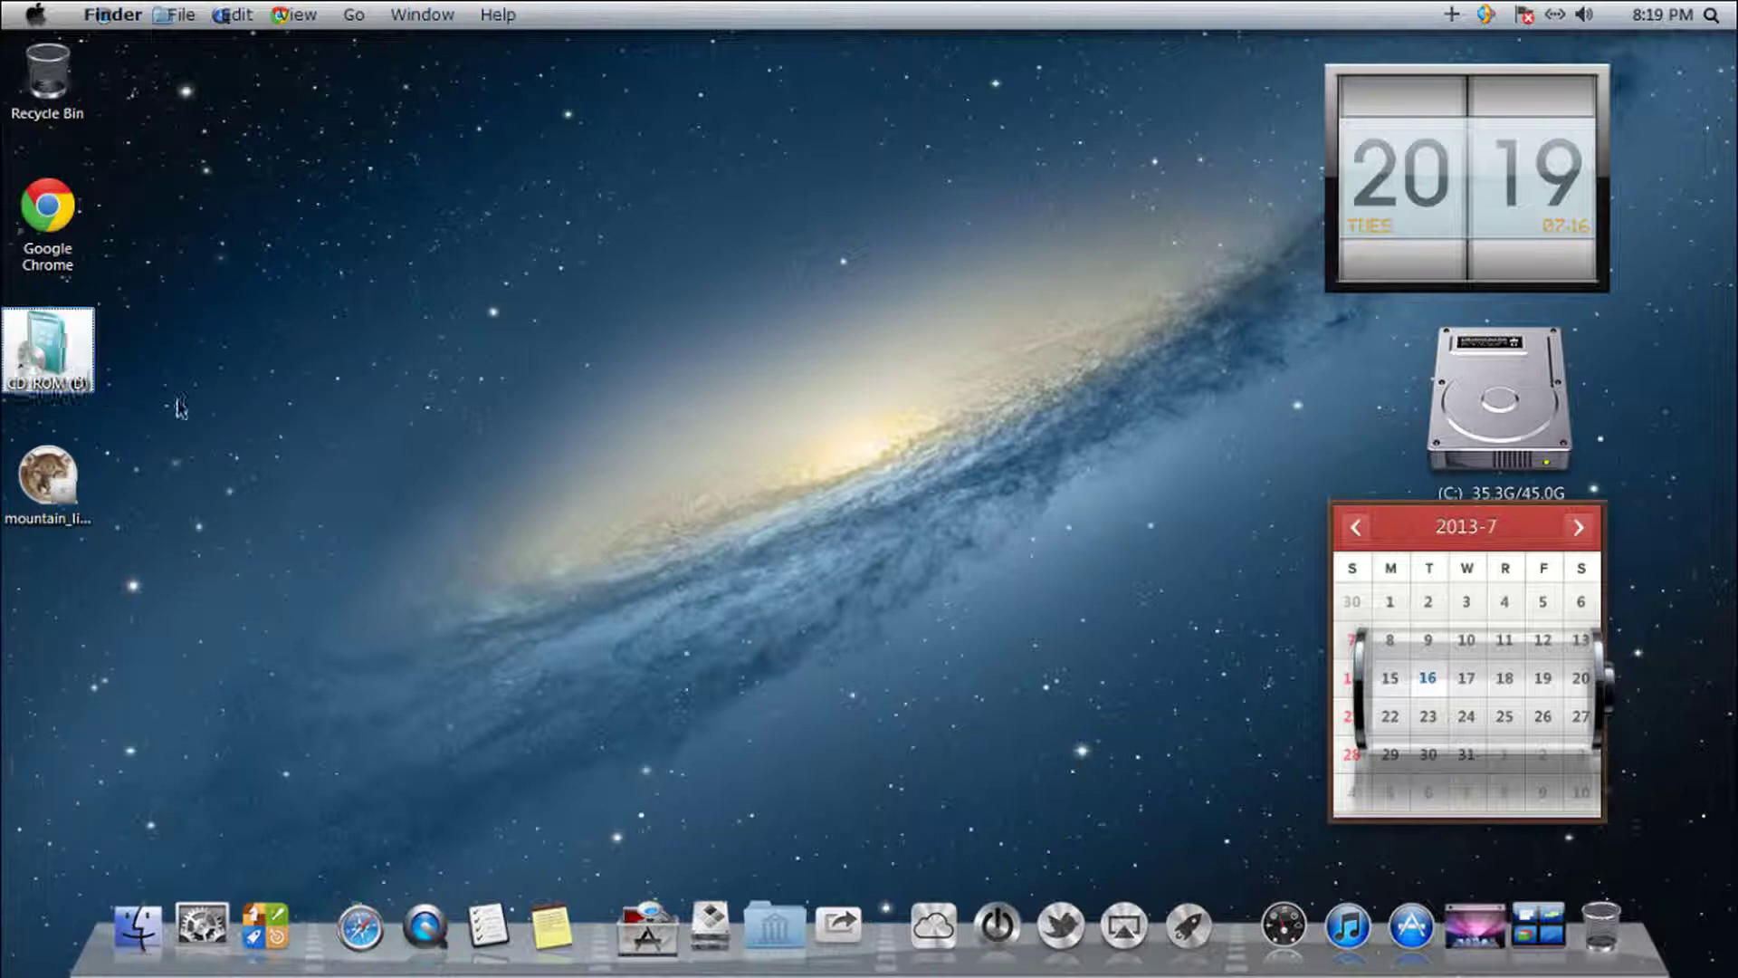
double_click(48, 349)
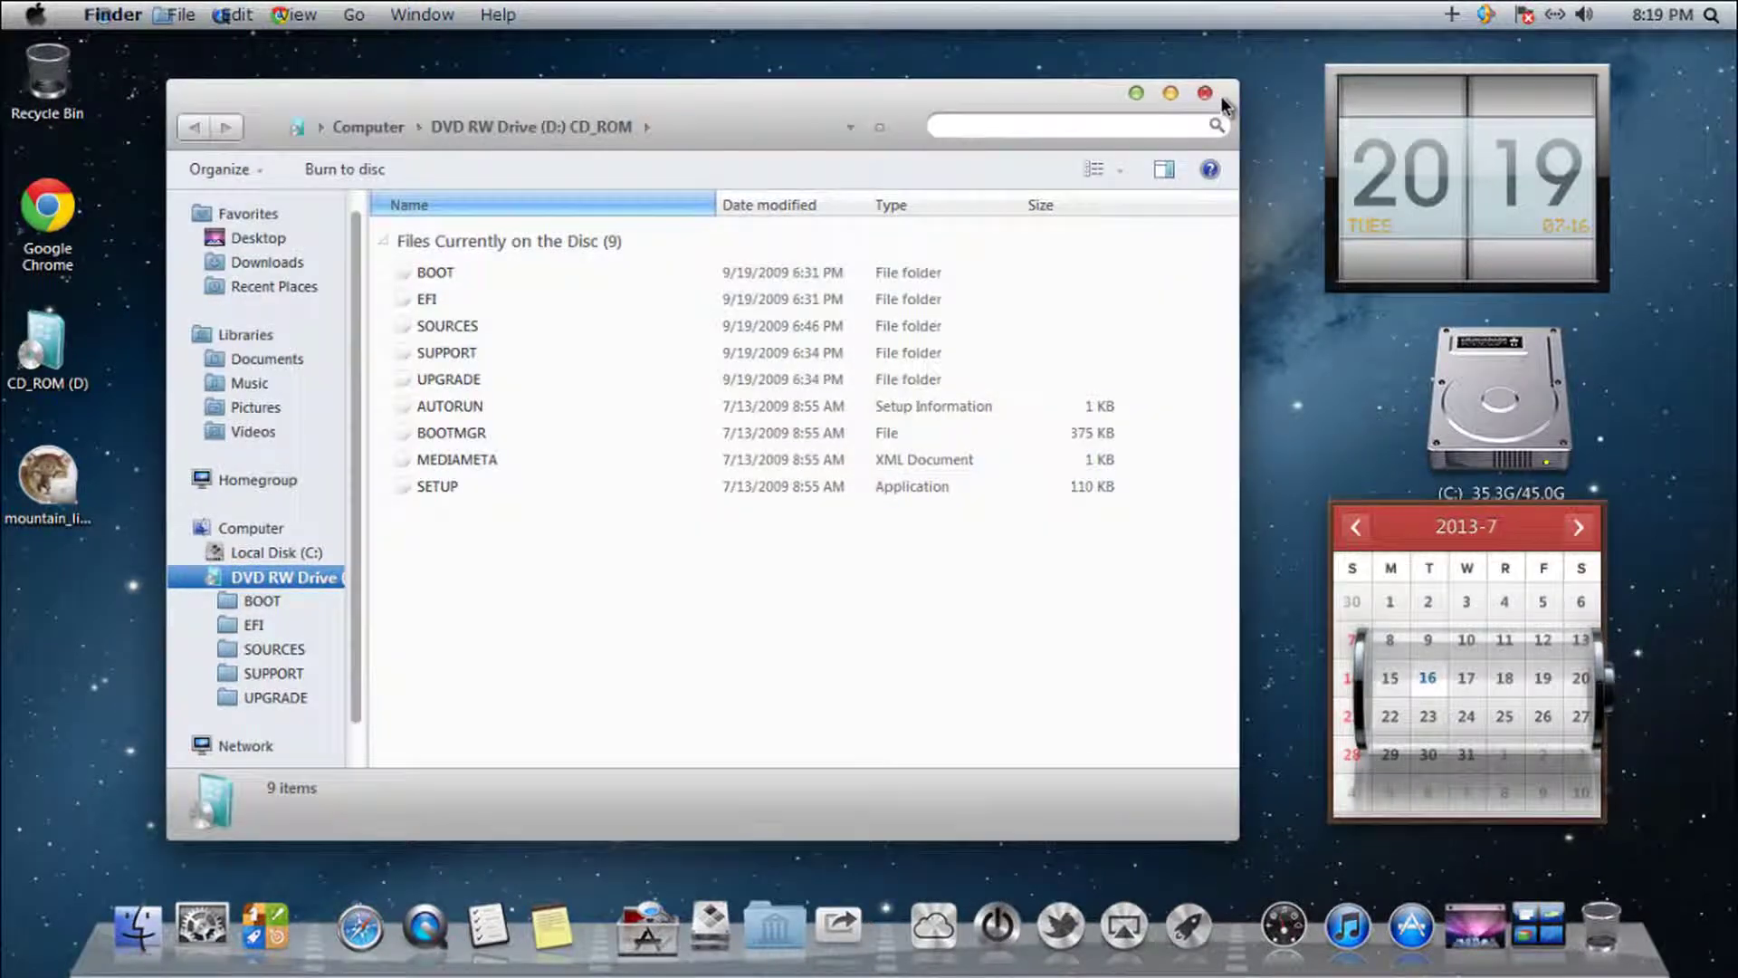
left_click(1195, 97)
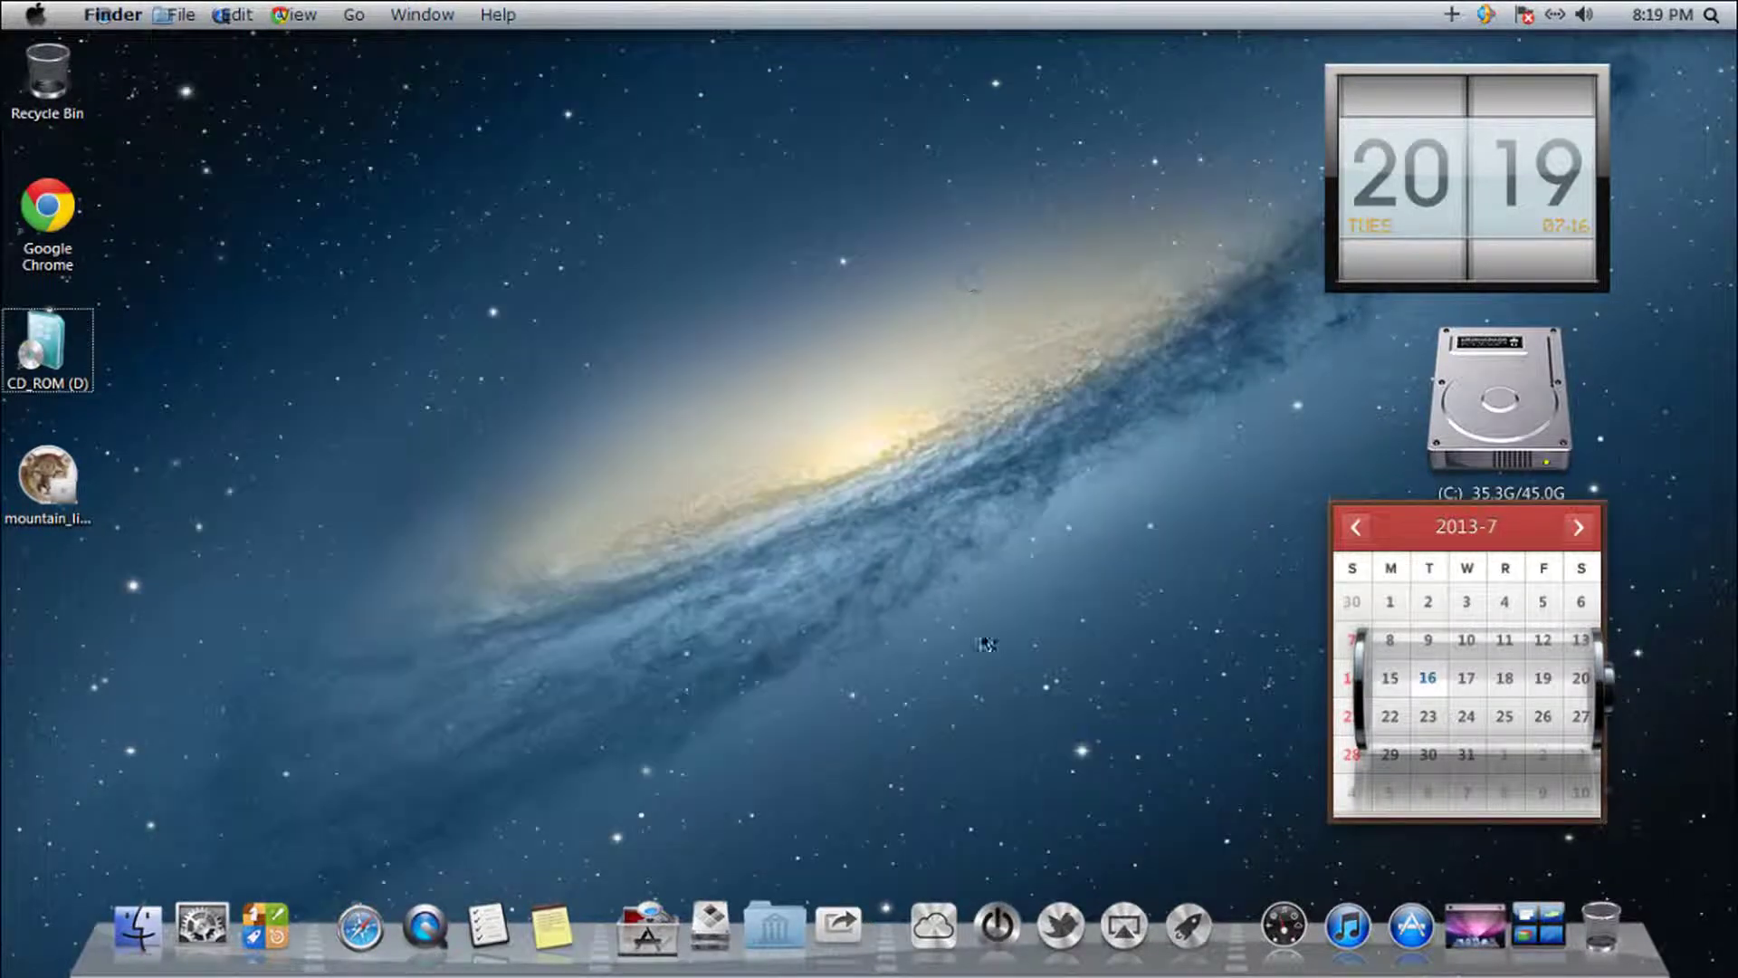